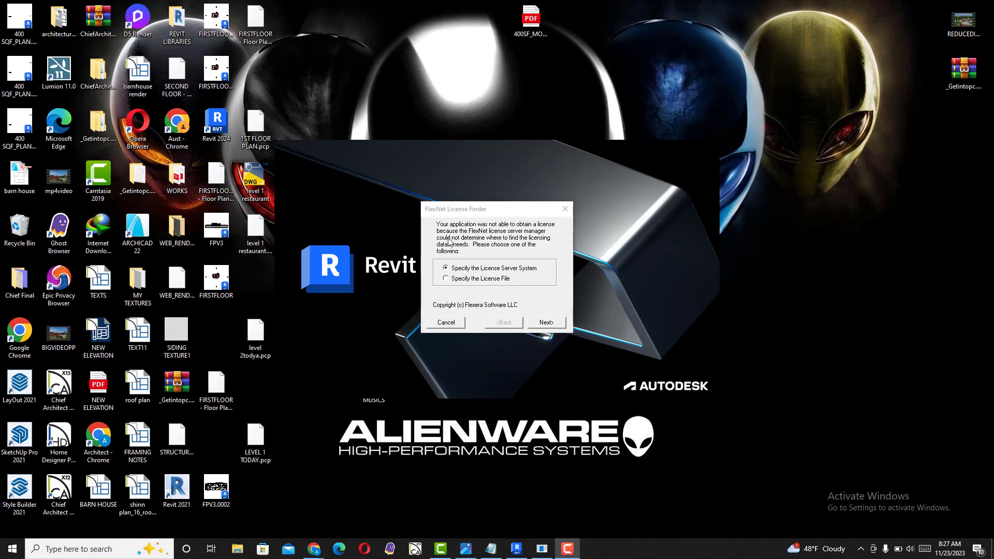
Bring the Revit startup window forward, then view and close the saved license-dialog screenshot in Photos
mouse_move(516, 547)
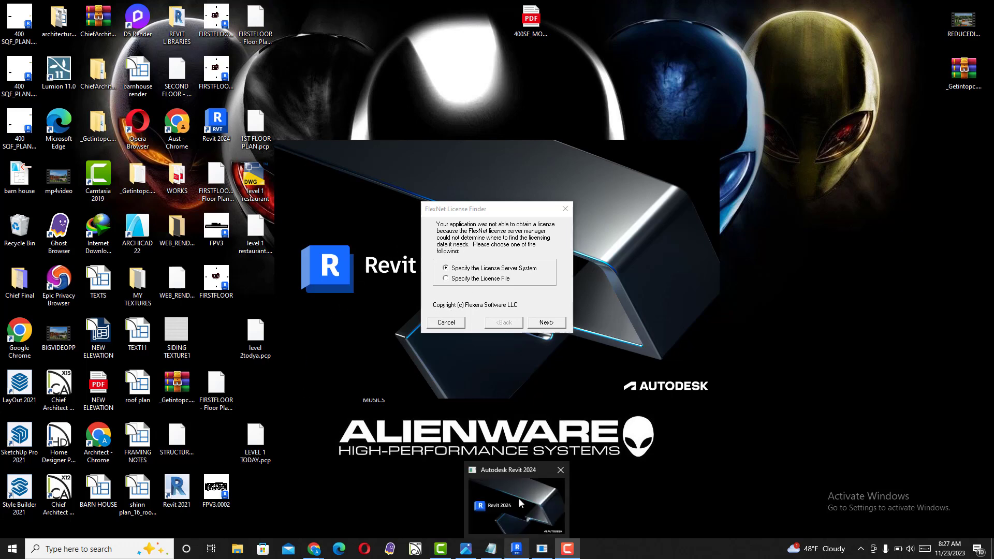
left_click(519, 502)
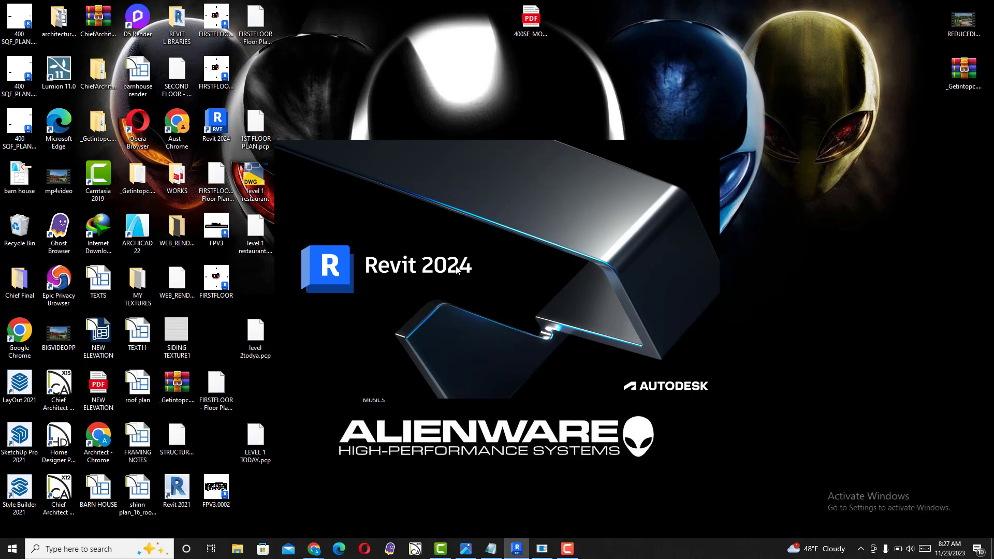
left_click(465, 548)
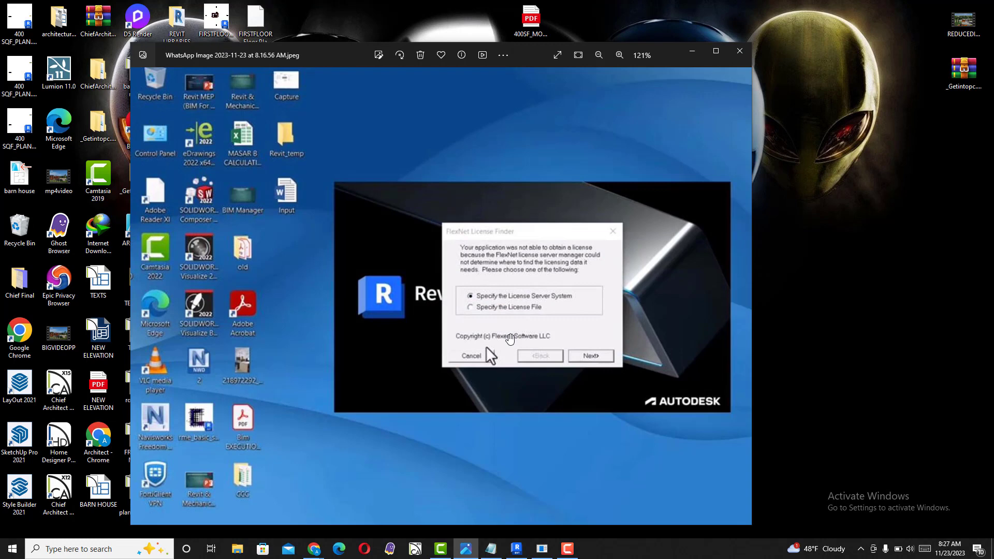
scroll(539, 330, "down", 2)
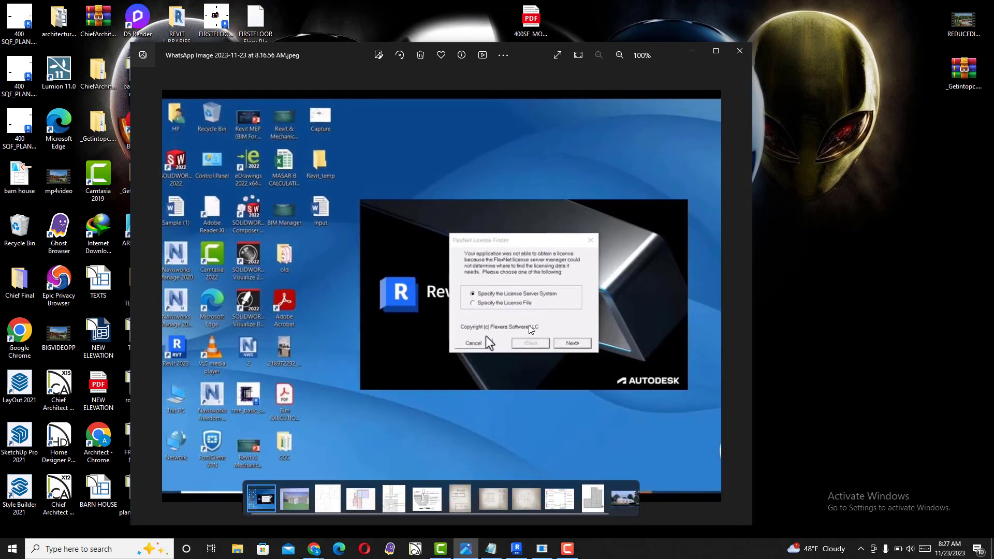
left_click(739, 51)
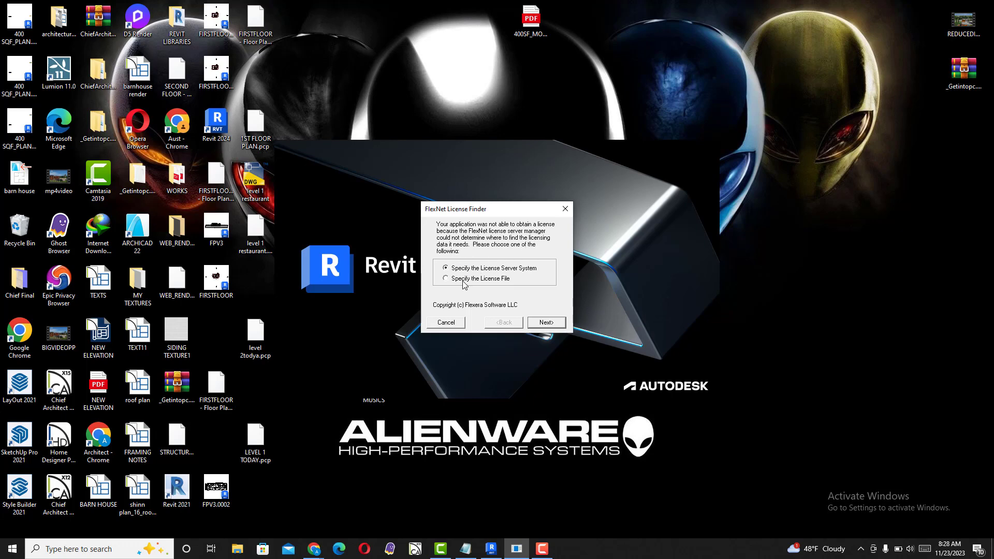
Cancel the FlexNet License Finder and dismiss the licensing errors so Revit shuts down
left_click(564, 209)
left_click(448, 322)
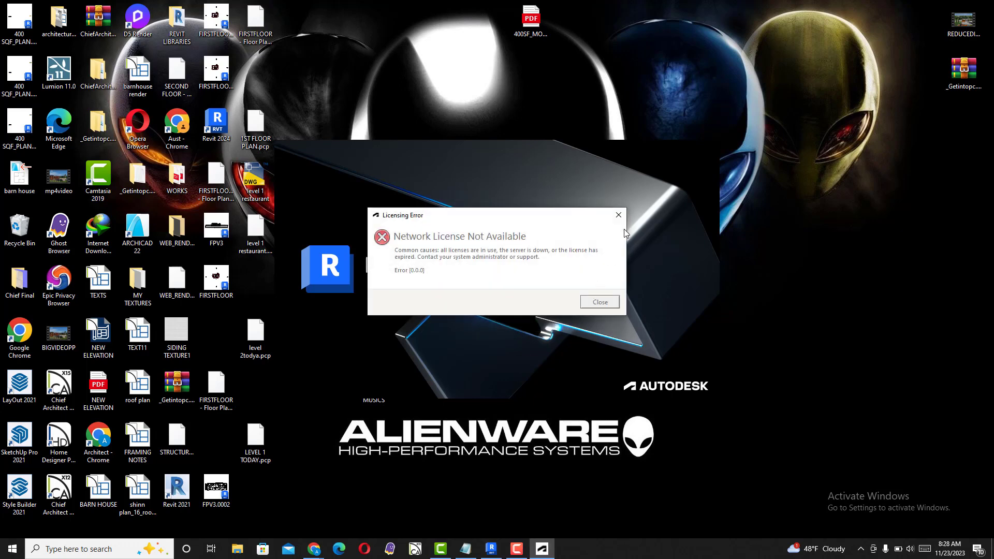
left_click(624, 214)
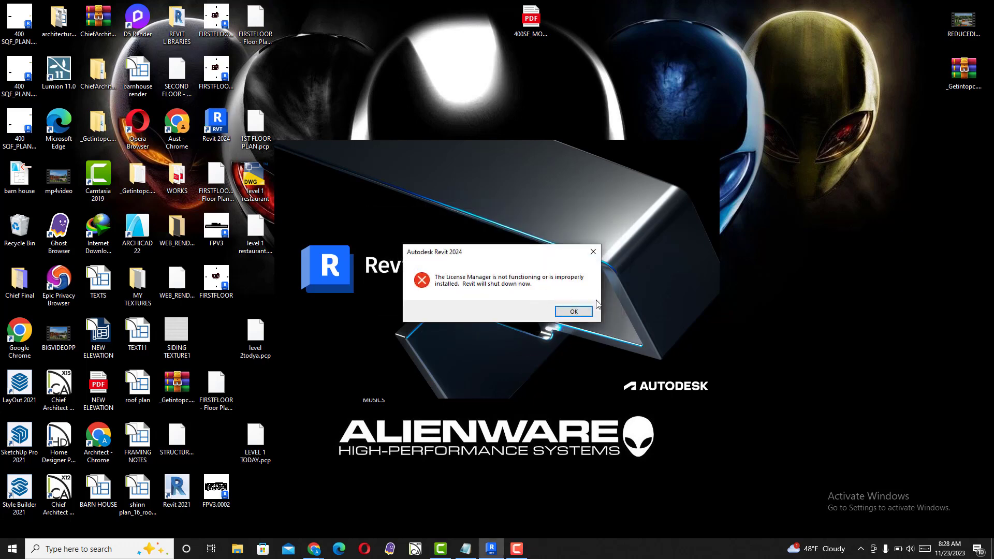
left_click(576, 312)
Refresh the desktop and browse to D: RVT2024 > Crack > Autodesk License Patcher Installer
right_click(417, 166)
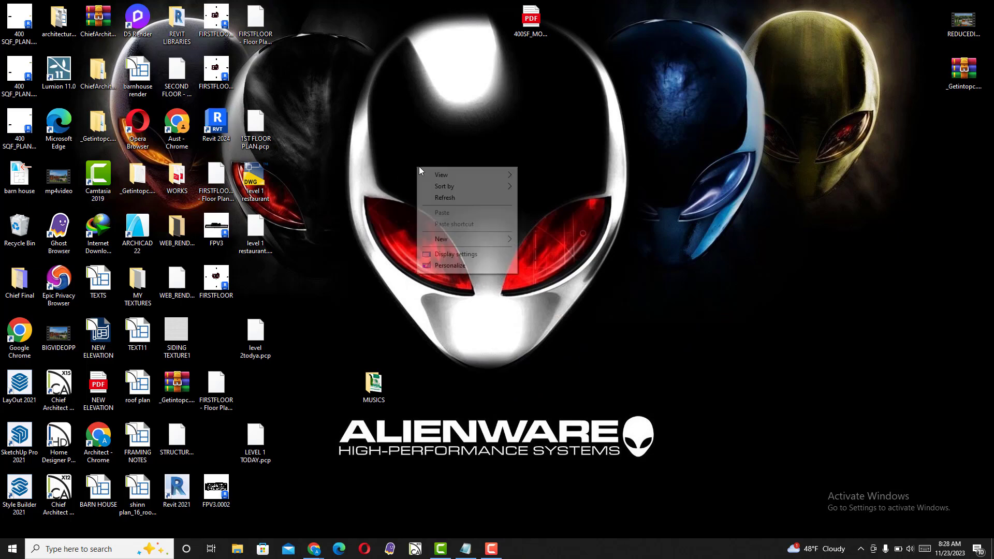
left_click(447, 197)
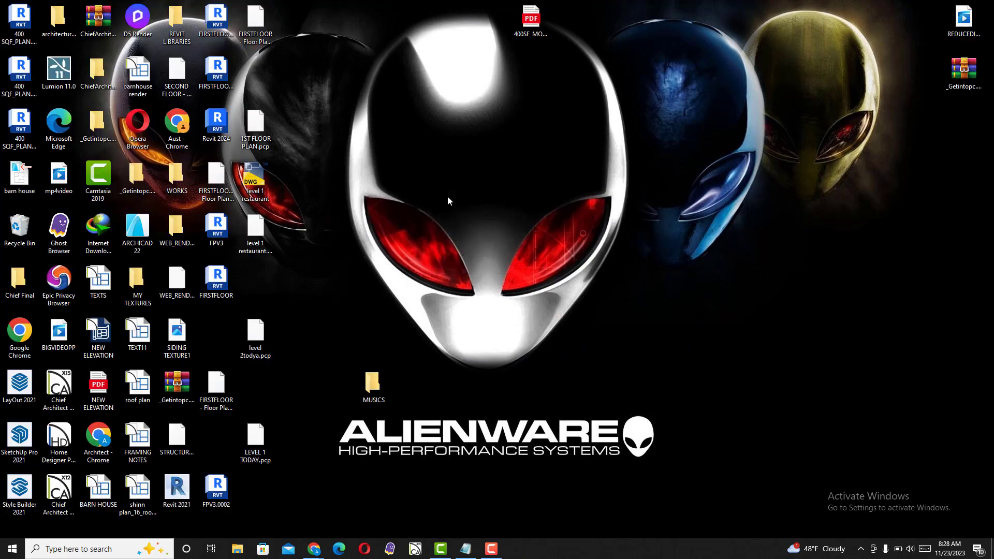
left_click(237, 549)
double_click(255, 374)
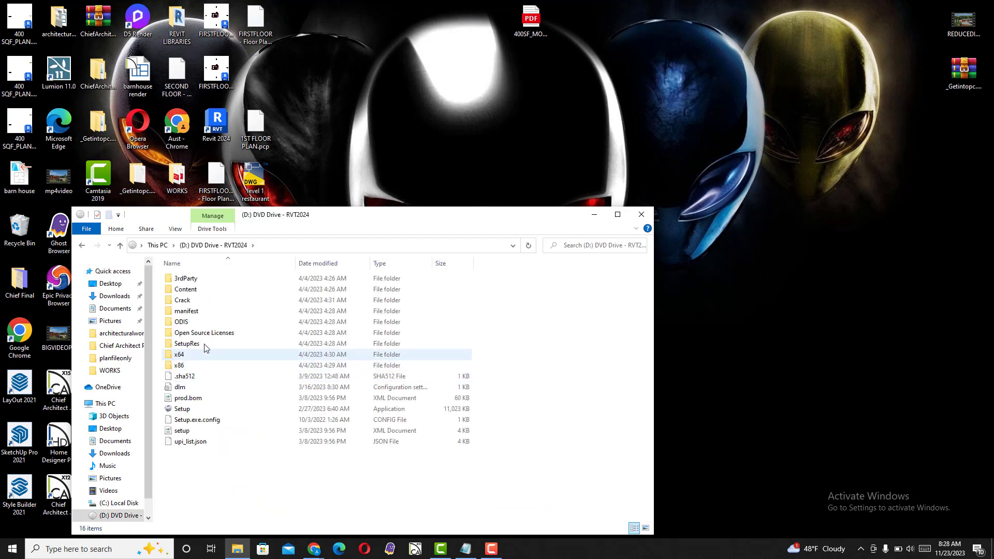
double_click(182, 303)
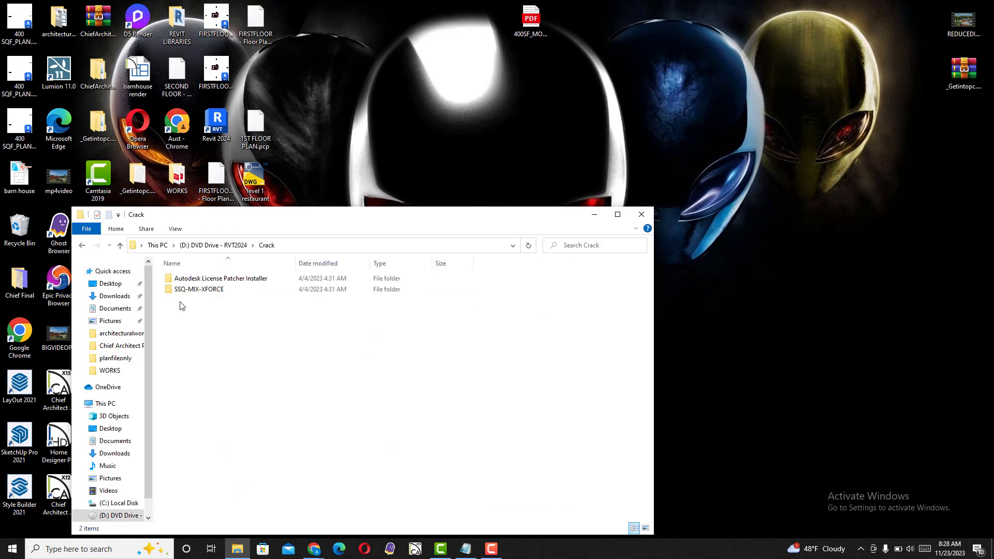
double_click(211, 283)
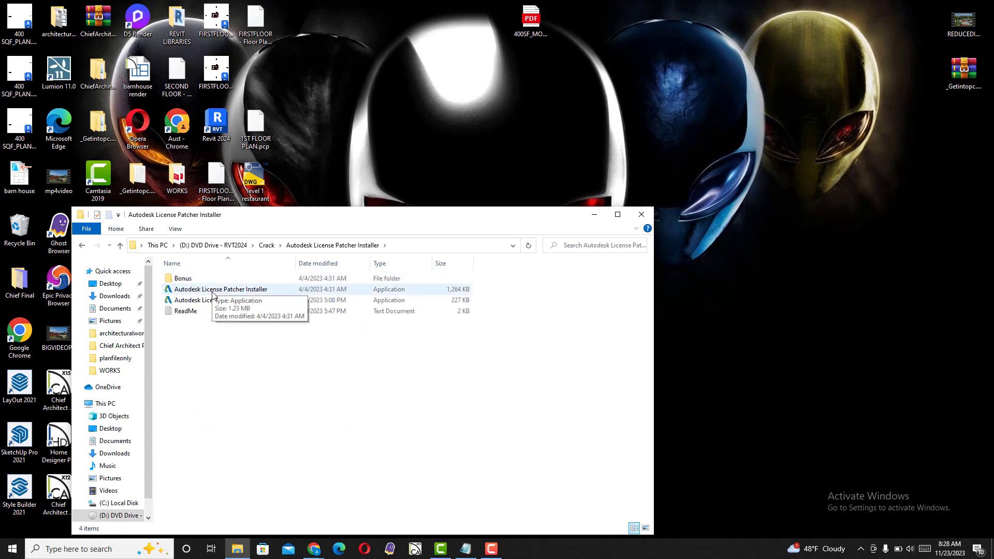
Run the Autodesk License Patcher Installer as administrator
left_click(218, 295)
right_click(223, 293)
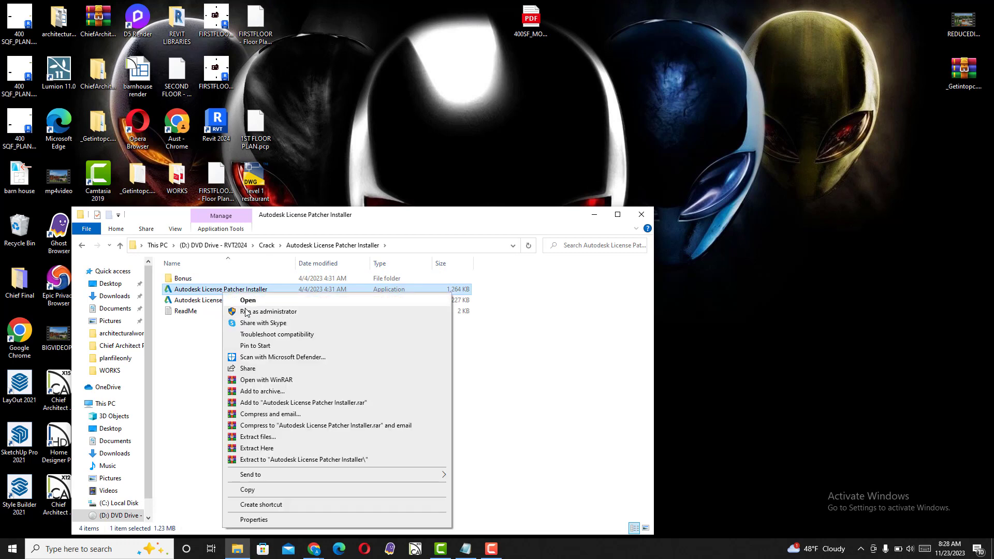
left_click(246, 312)
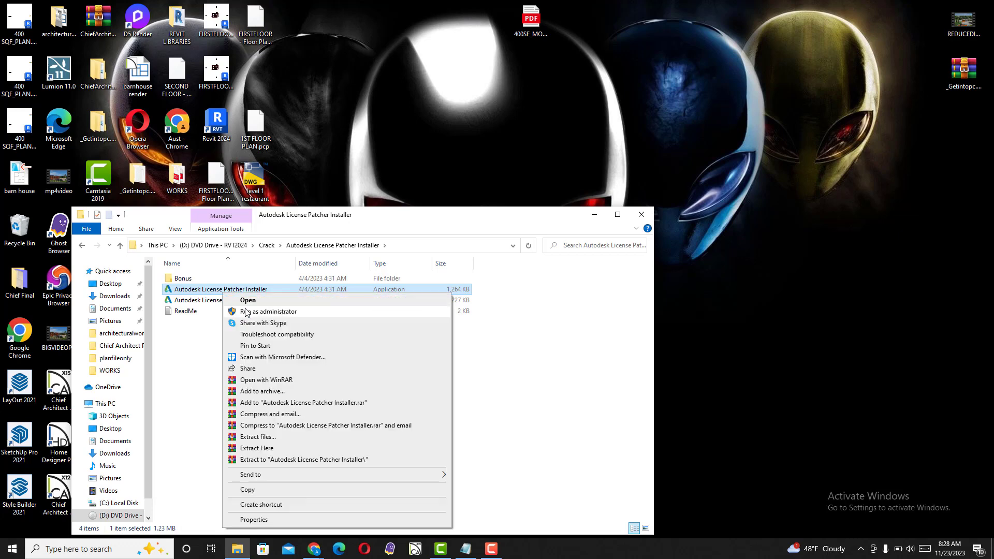
left_click(245, 312)
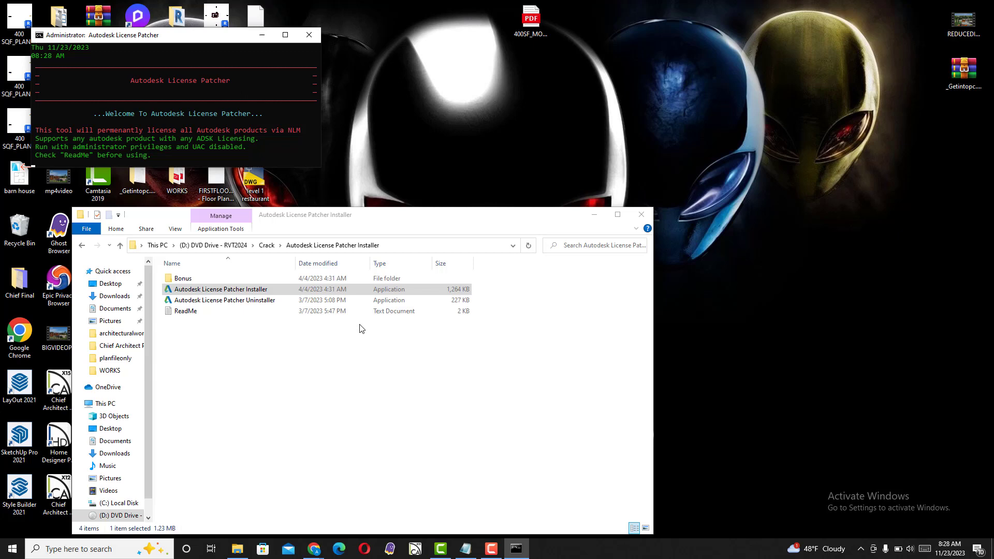
Switch Wi-Fi off from the system tray's network panel while the patcher runs
left_click(860, 549)
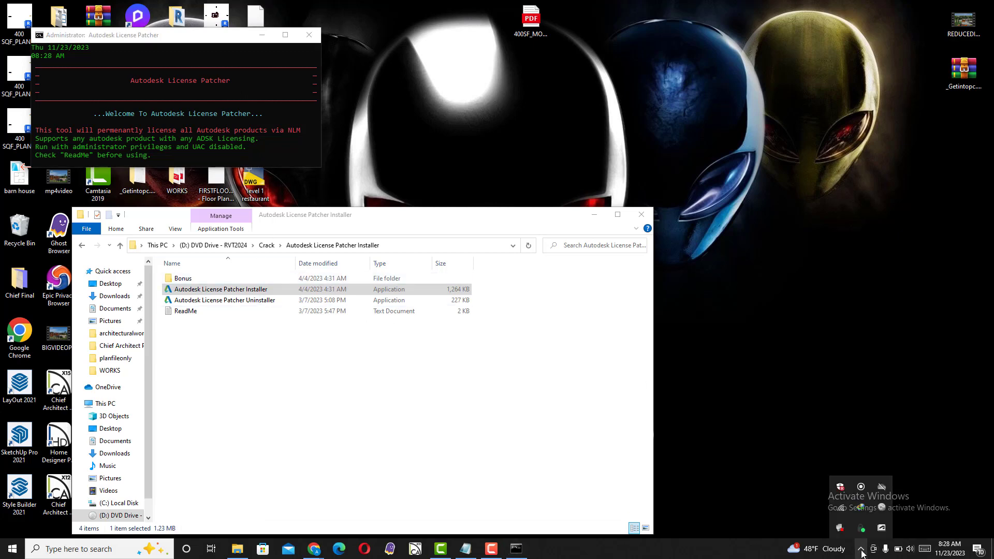
left_click(838, 513)
left_click(836, 513)
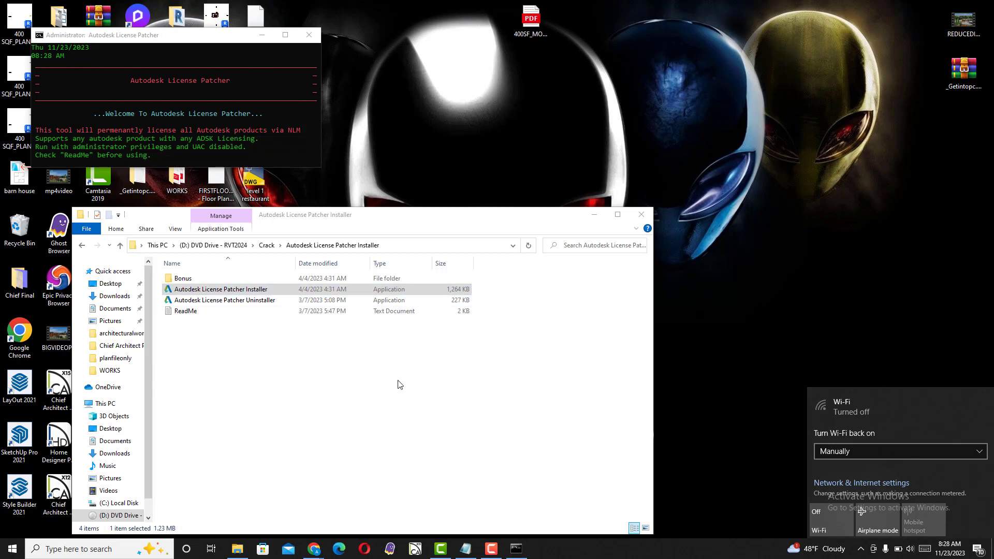
left_click(756, 310)
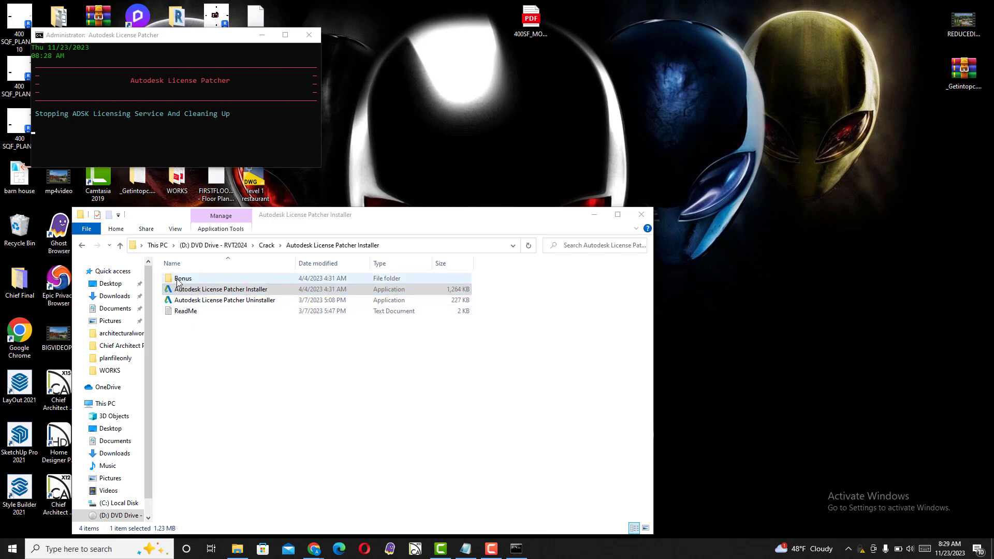
left_click(184, 312)
double_click(184, 313)
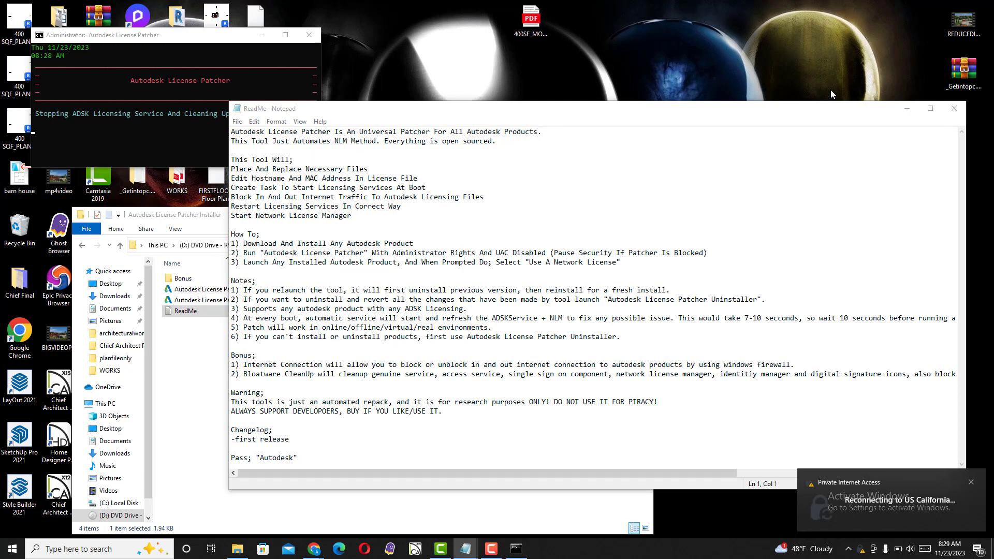
left_click(944, 110)
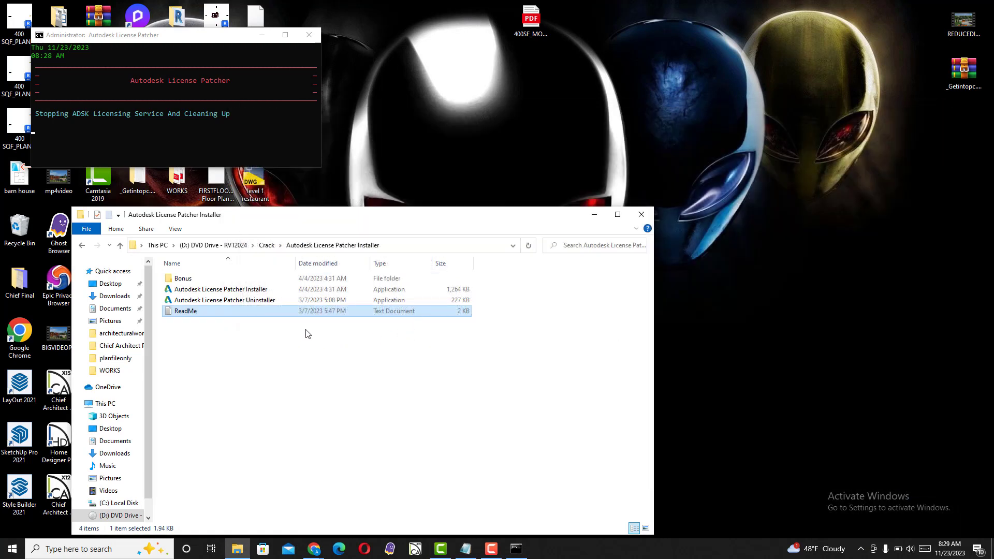
double_click(192, 280)
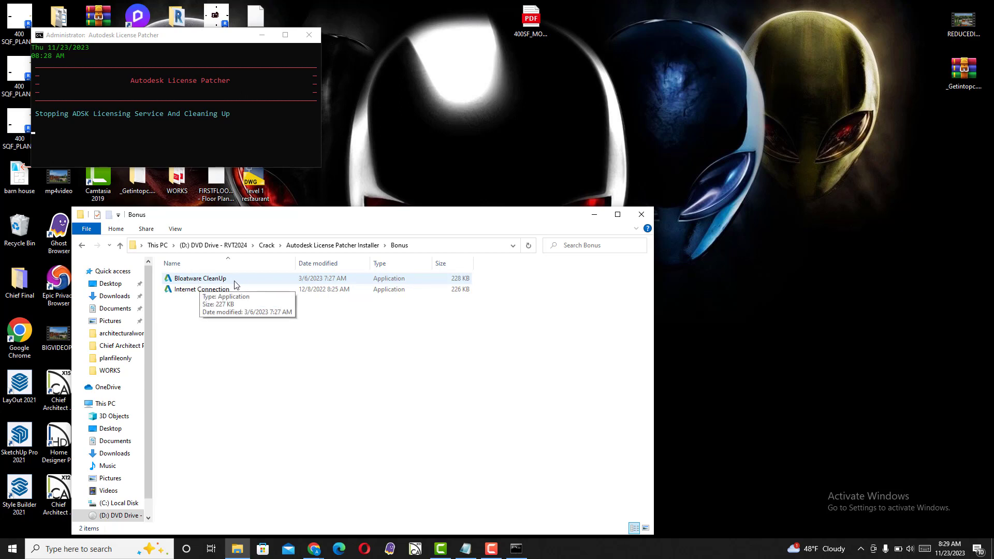
left_click(120, 246)
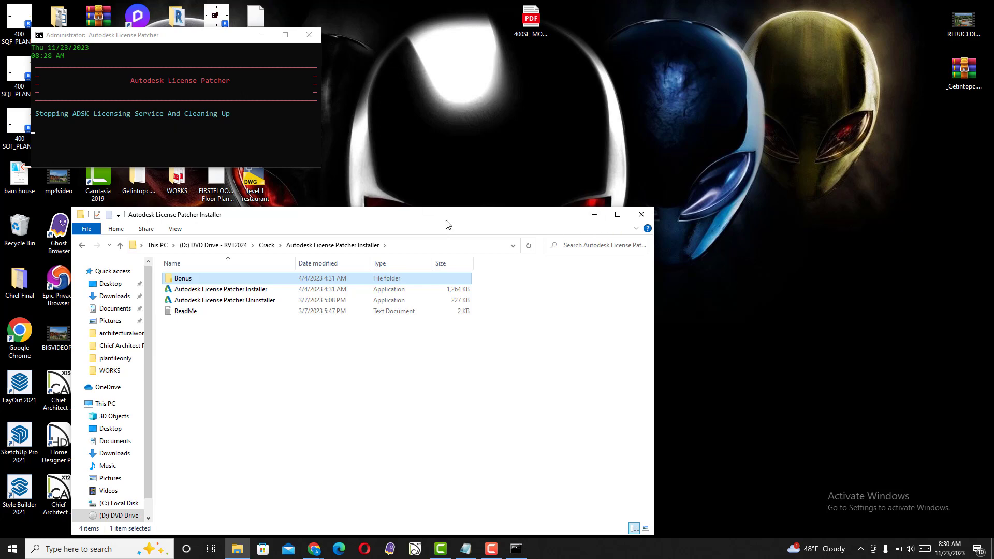
Move the installer folder window higher while the patcher console finishes and closes
left_click_drag(448, 216, 392, 206)
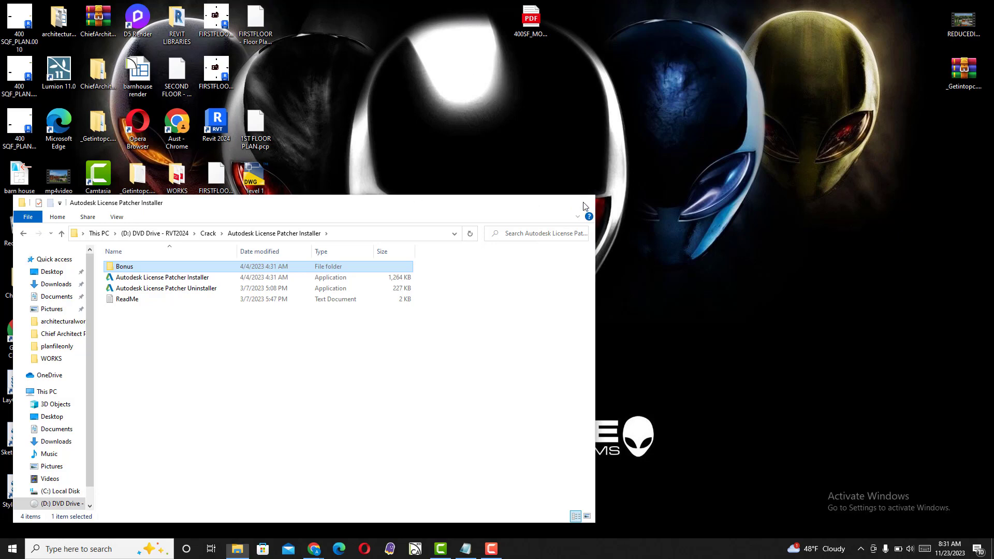
Close the folder window, refresh the desktop, and open Revit 2024 from its desktop shortcut
left_click(583, 206)
right_click(555, 150)
left_click(579, 180)
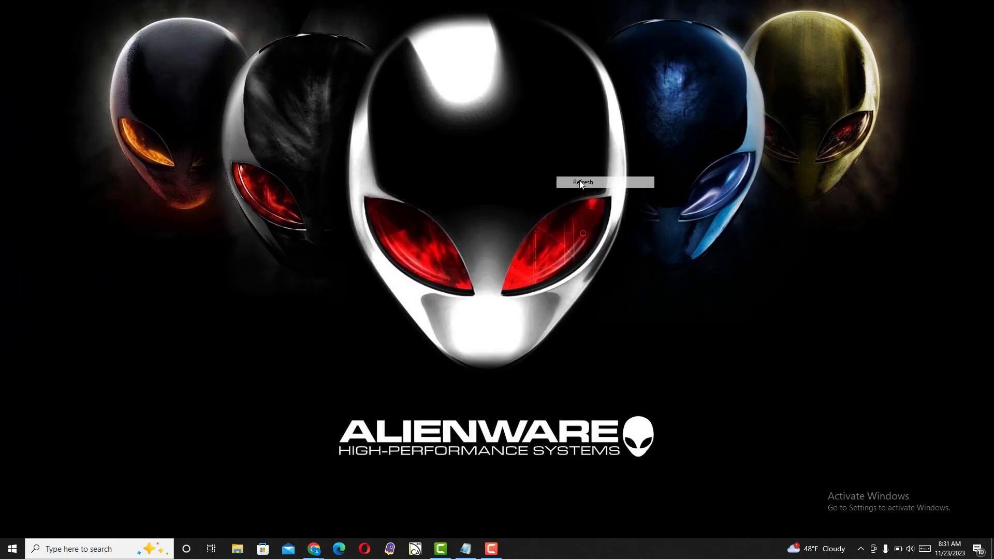
right_click(455, 160)
left_click(485, 190)
right_click(452, 151)
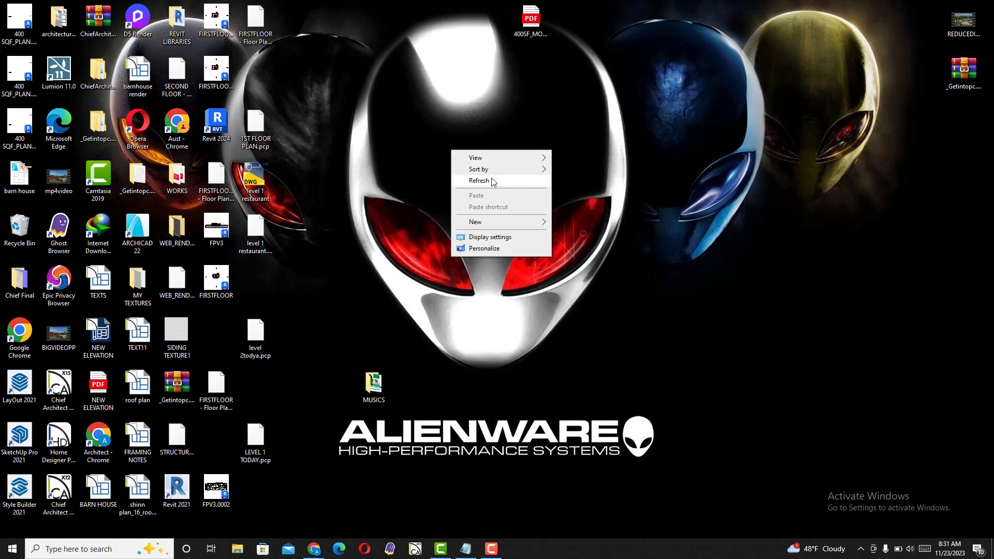
left_click(485, 182)
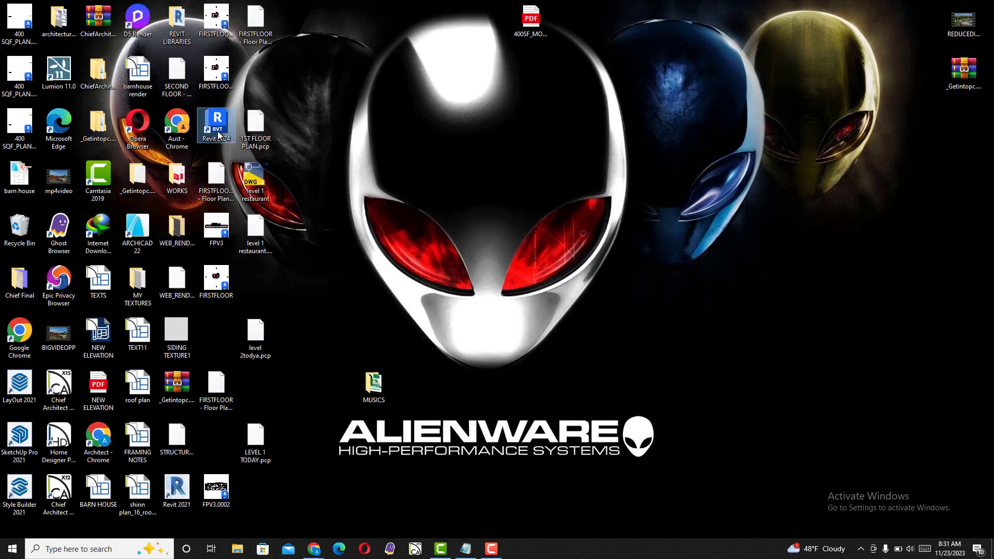
right_click(218, 135)
left_click(318, 145)
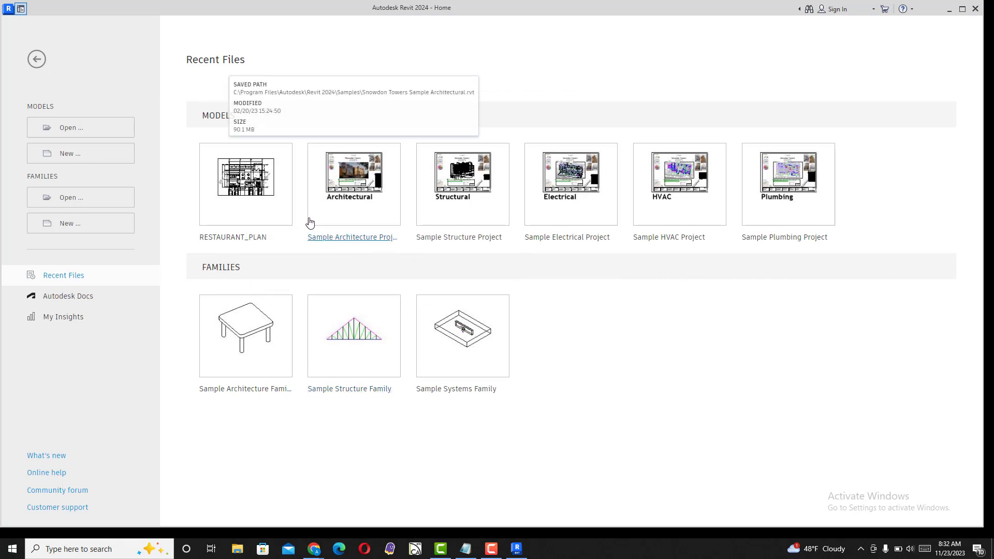
Open RESTAURANT_PLAN from Recent Files and let it upgrade from Revit 2021
left_click(243, 188)
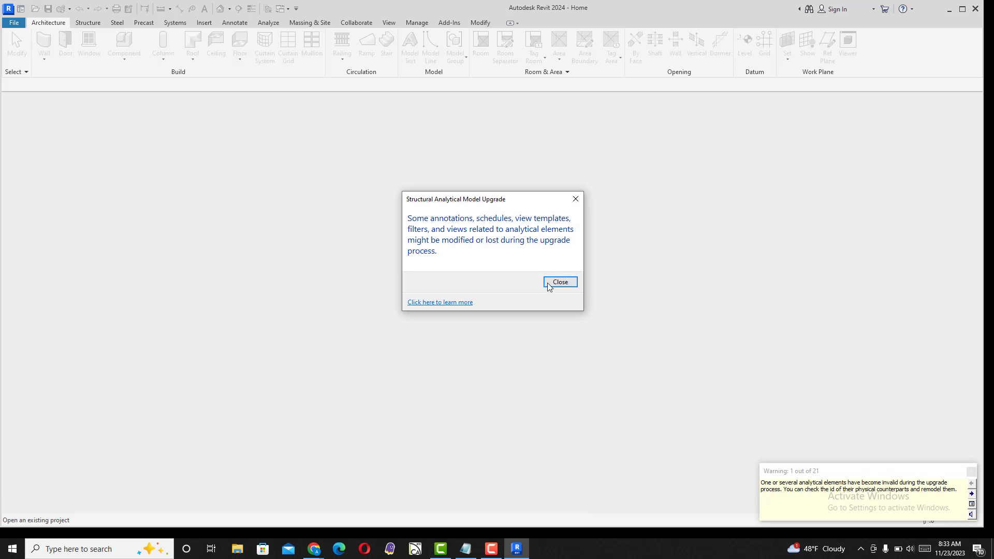
Dismiss the analytical model upgrade notice and orbit the {3D} view to lower front and left-front angles
left_click(551, 281)
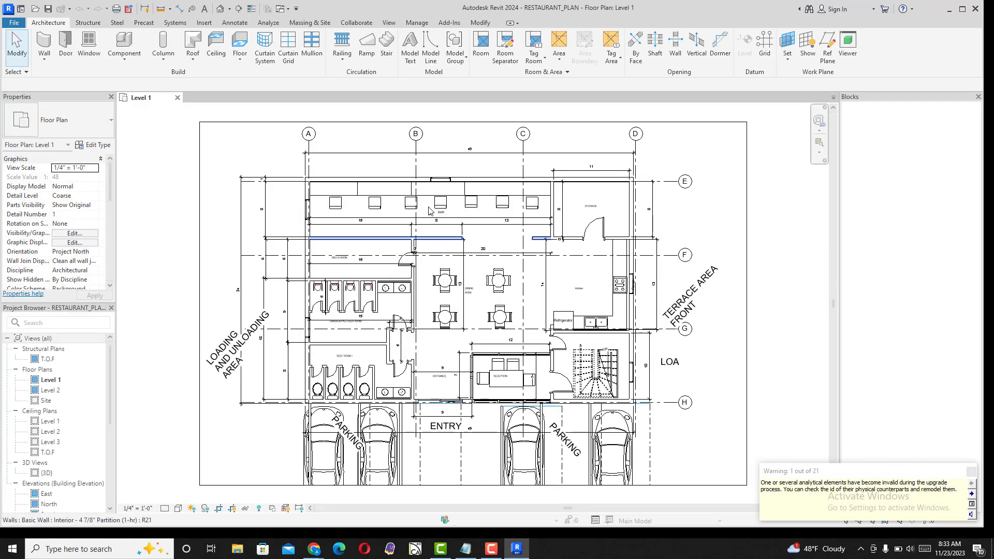
left_click(220, 8)
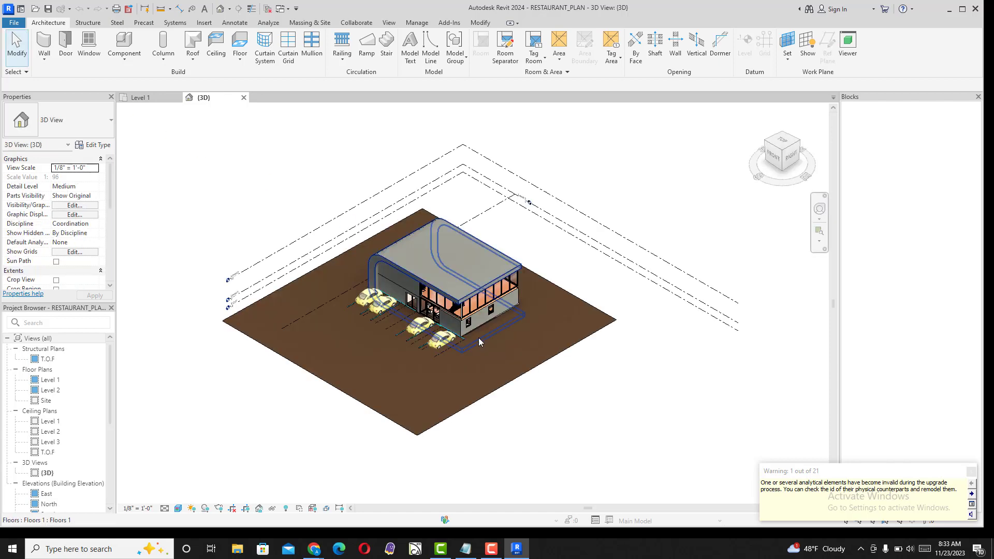
scroll(478, 342, "up", 5)
mouse_move(479, 341)
left_mouse_down()
mouse_move(531, 252)
mouse_move(278, 243)
mouse_move(605, 229)
mouse_move(485, 325)
left_mouse_up()
scroll(486, 325, "up", 3)
scroll(399, 343, "down", 3)
left_click_drag(400, 342, 440, 363)
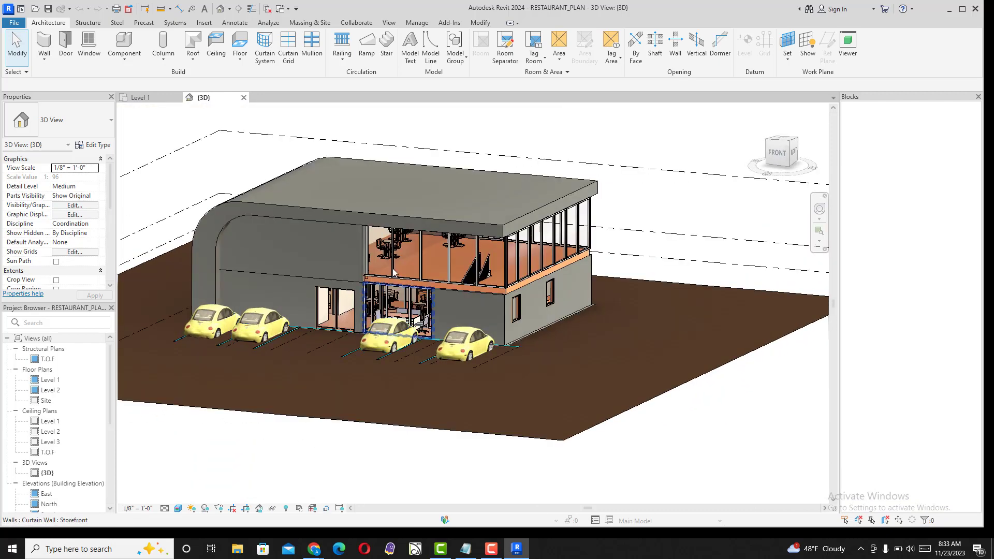
scroll(489, 269, "up", 5)
scroll(491, 275, "down", 6)
Continue orbiting and zooming the restaurant to frontal and high whole-site views
left_click_drag(491, 275, 637, 279)
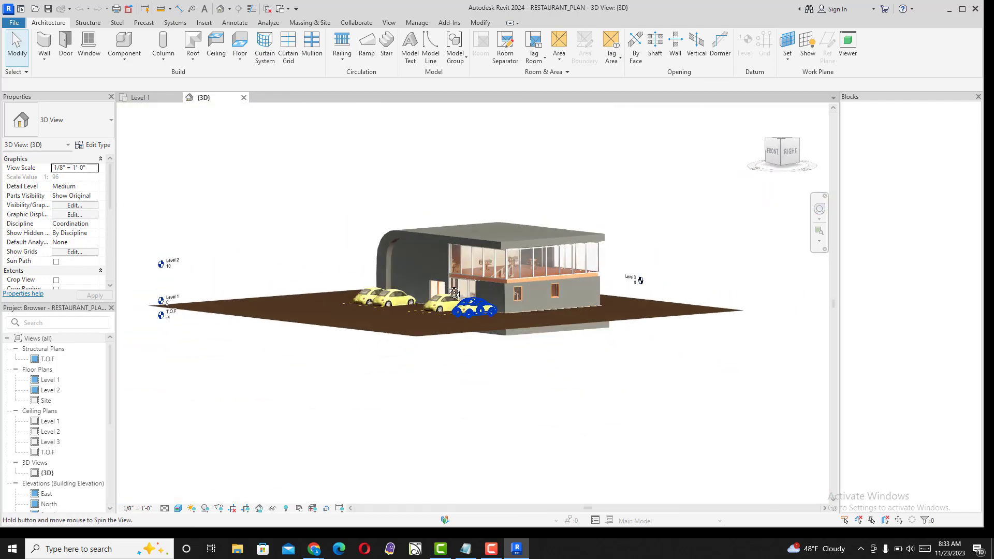
scroll(512, 289, "up", 3)
left_click_drag(517, 266, 409, 273)
scroll(574, 299, "down", 5)
scroll(565, 295, "up", 5)
scroll(438, 300, "up", 5)
scroll(423, 294, "down", 2)
scroll(462, 296, "down", 5)
scroll(471, 249, "up", 5)
scroll(526, 269, "down", 5)
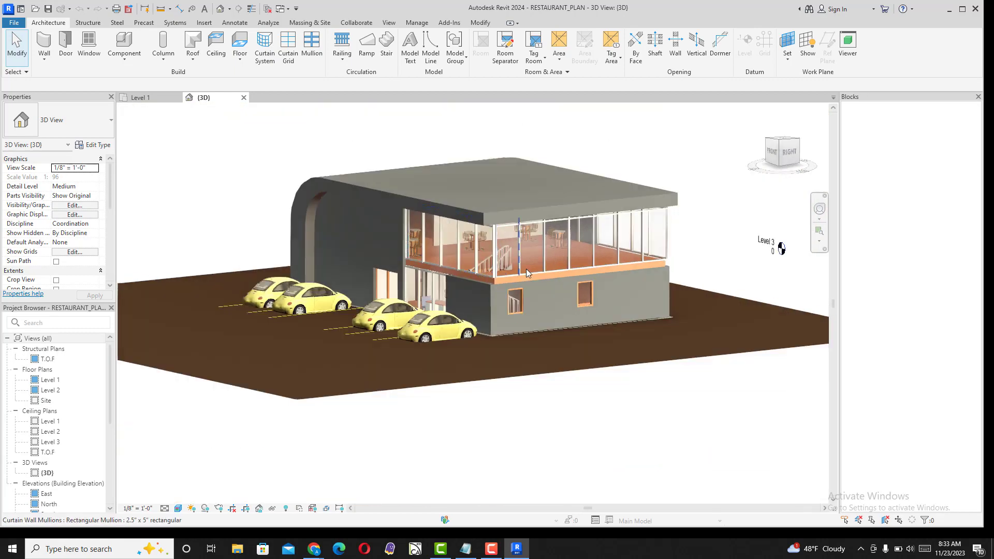
left_click_drag(525, 269, 528, 295)
scroll(455, 251, "up", 8)
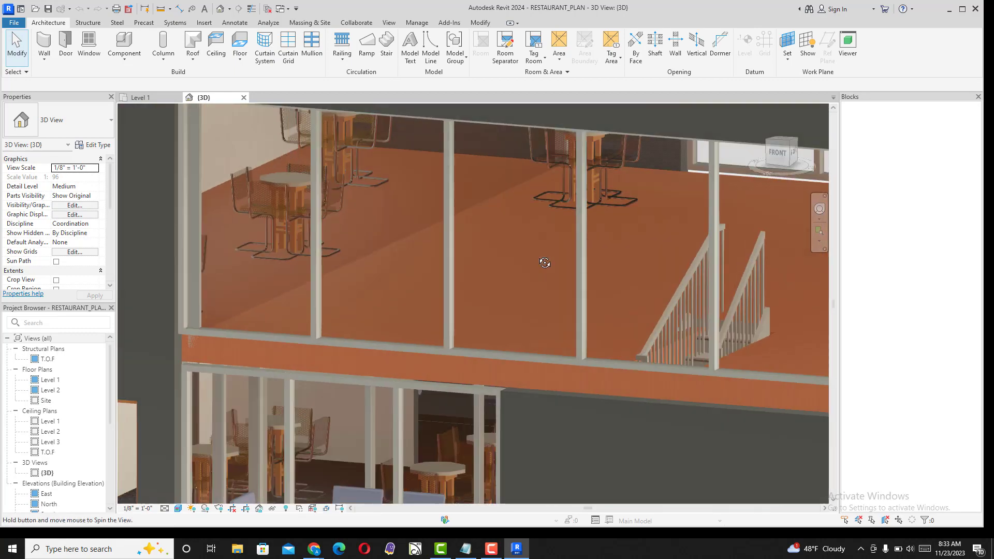
scroll(544, 262, "down", 8)
left_click_drag(467, 269, 456, 337)
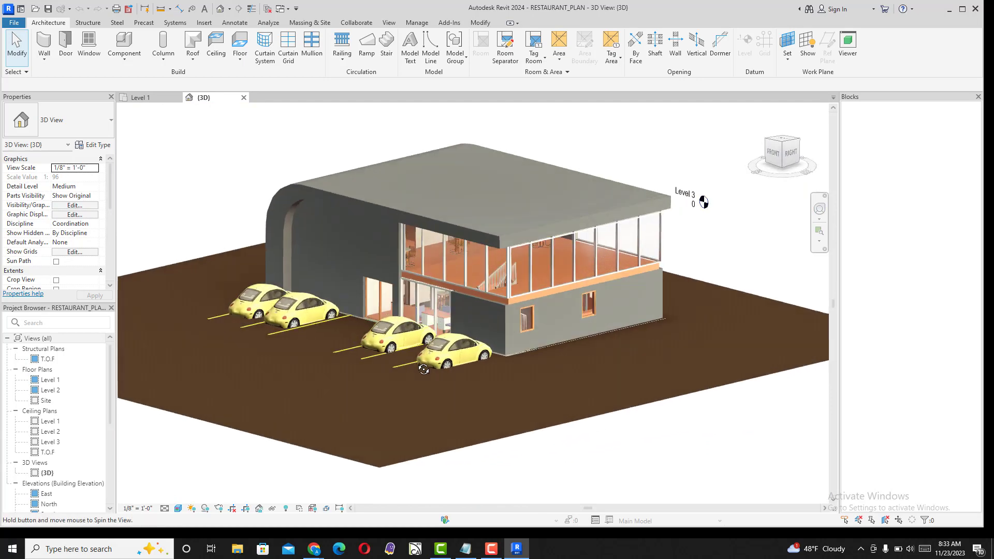
scroll(409, 342, "up", 5)
scroll(409, 342, "down", 10)
left_click_drag(455, 290, 496, 247)
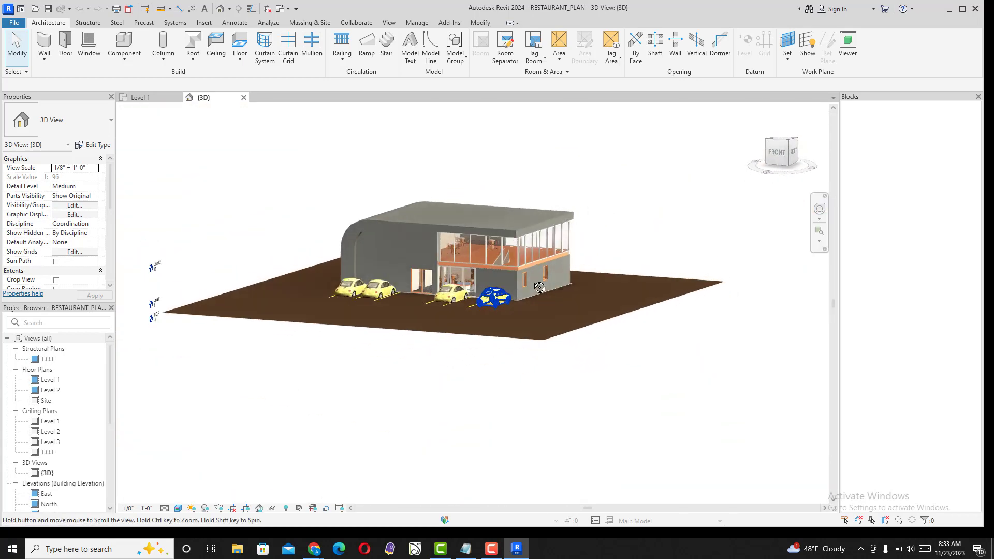
scroll(496, 247, "up", 6)
scroll(496, 247, "down", 3)
left_click_drag(352, 254, 382, 308)
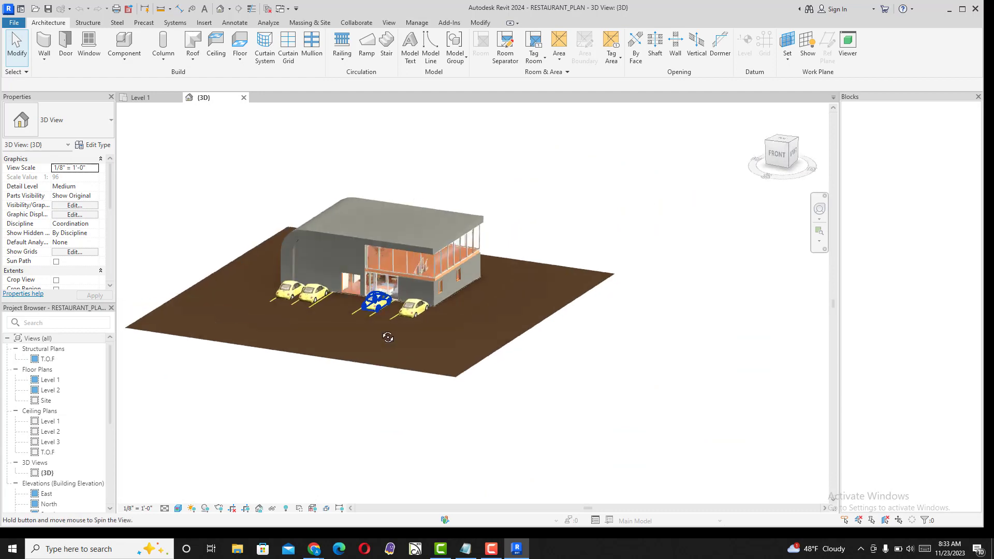
Open the T.O.F ceiling and foundation plans, zoom over the footings, and select the South elevation
double_click(49, 453)
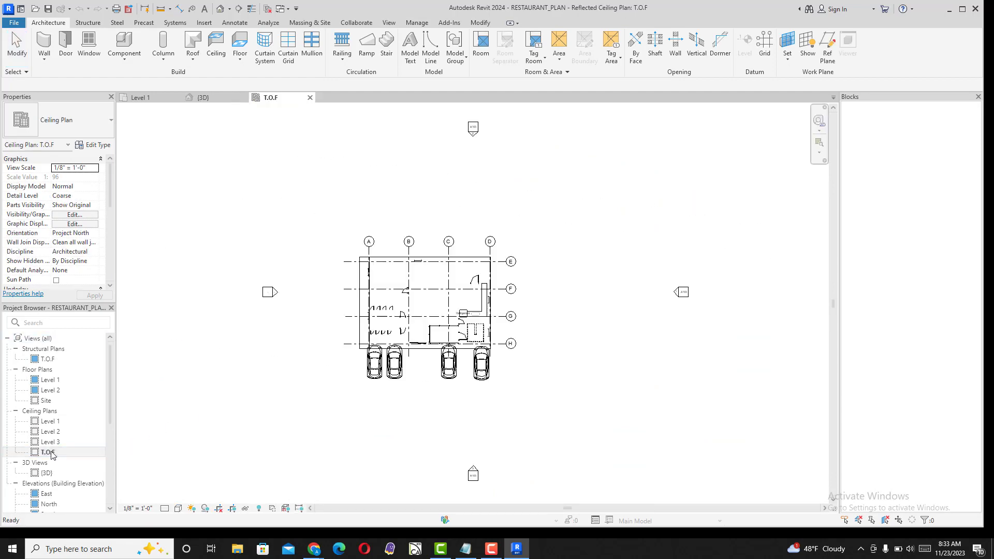
double_click(47, 359)
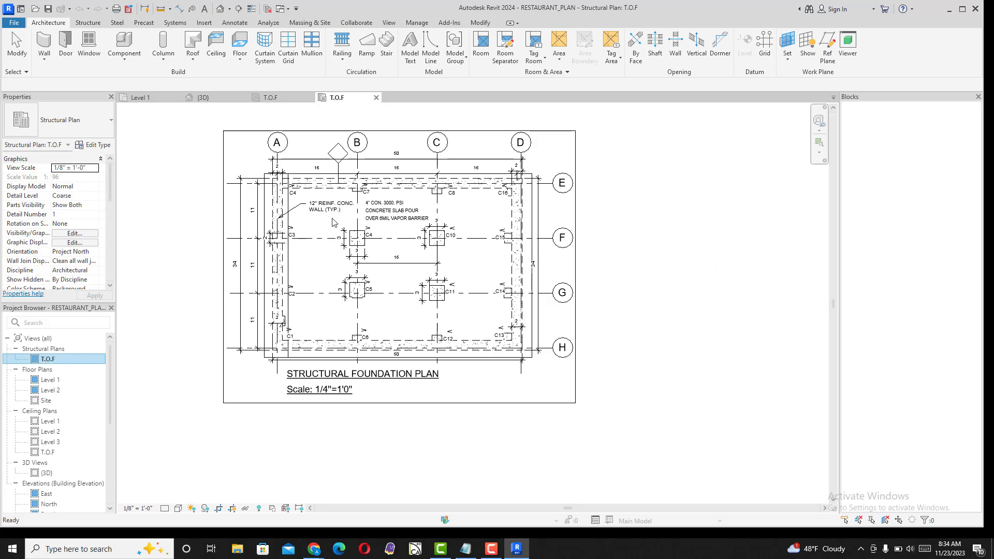
scroll(333, 223, "up", 4)
scroll(507, 188, "up", 3)
scroll(497, 192, "down", 3)
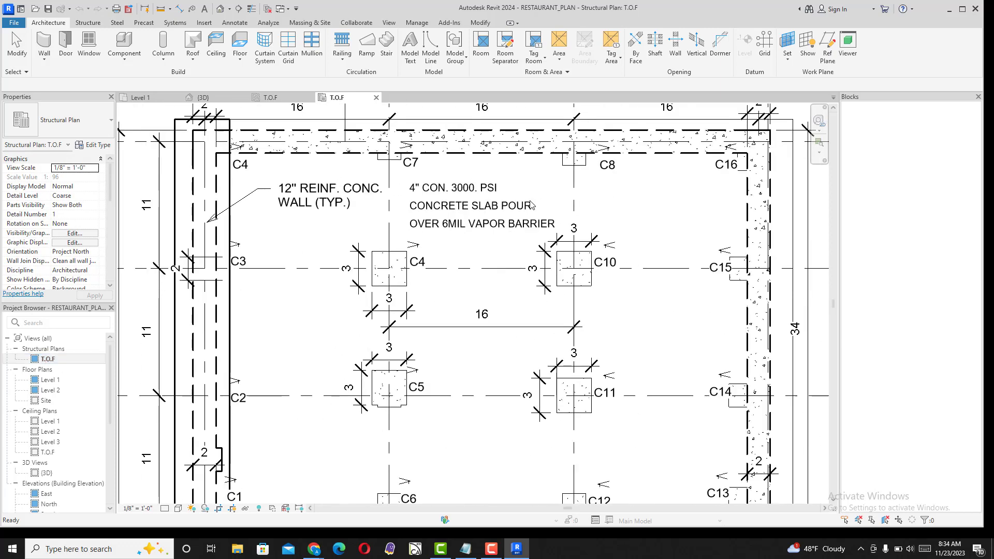
scroll(440, 230, "down", 4)
scroll(444, 310, "up", 3)
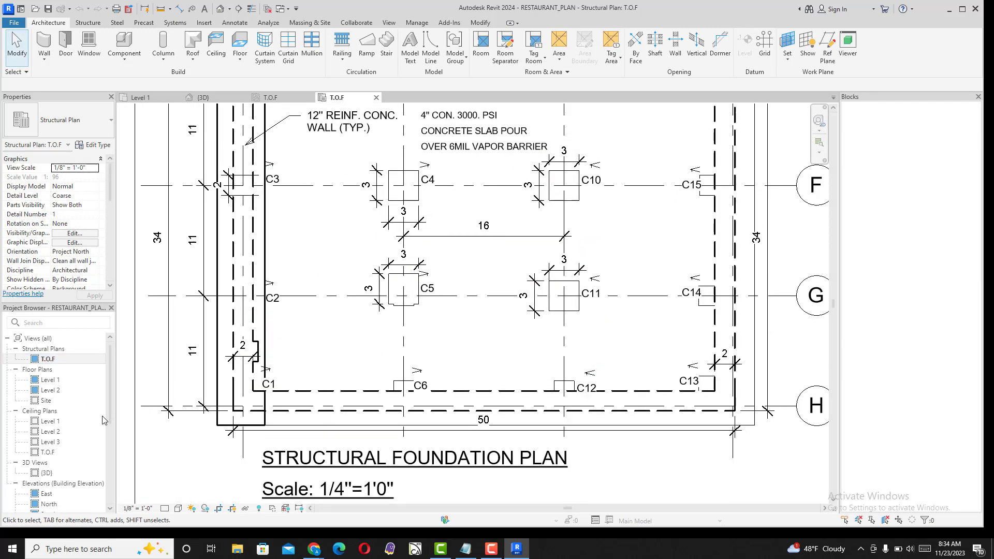
scroll(47, 438, "down", 5)
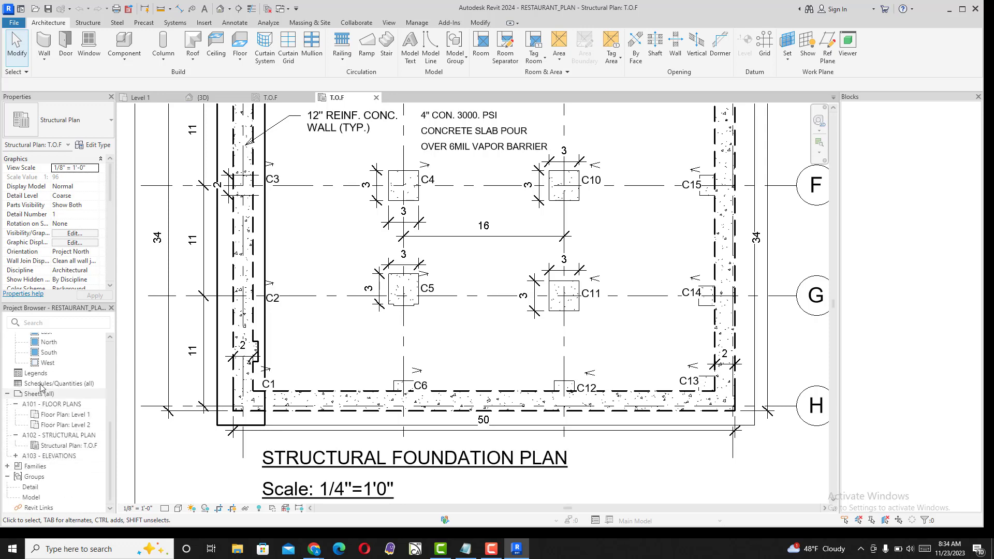
left_click(49, 353)
Open the South elevation and render it in the Realistic visual style
double_click(49, 357)
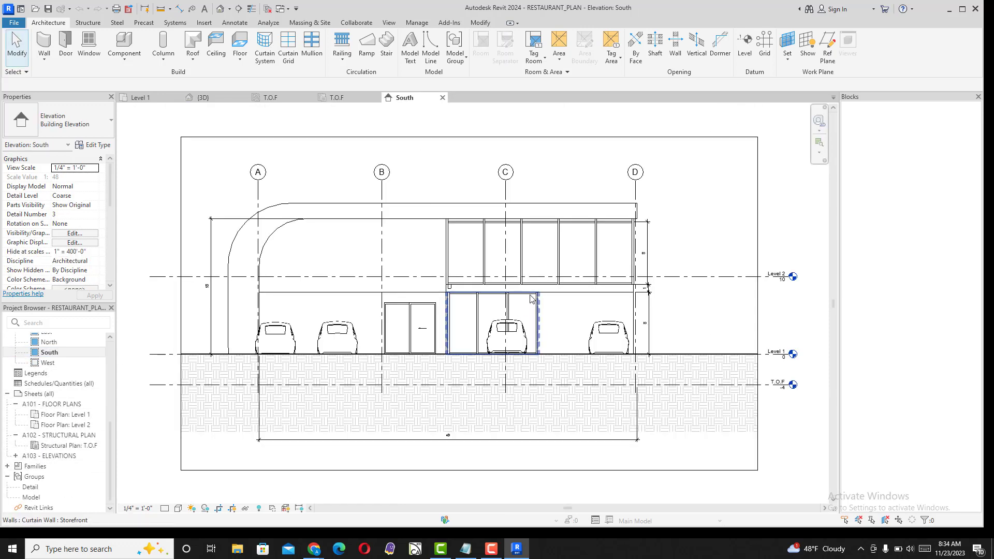
scroll(517, 341, "down", 1)
scroll(555, 346, "up", 3)
scroll(409, 362, "down", 3)
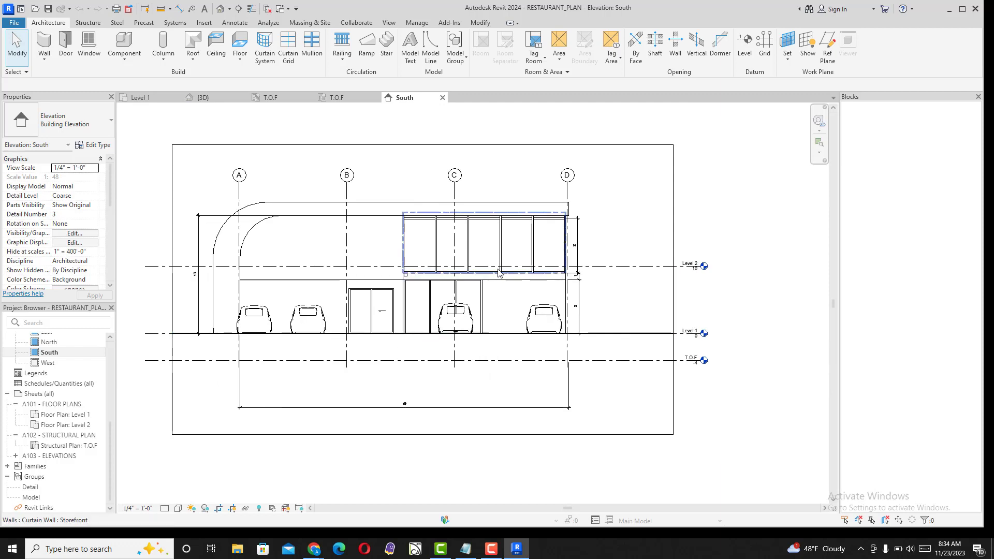
left_click(178, 509)
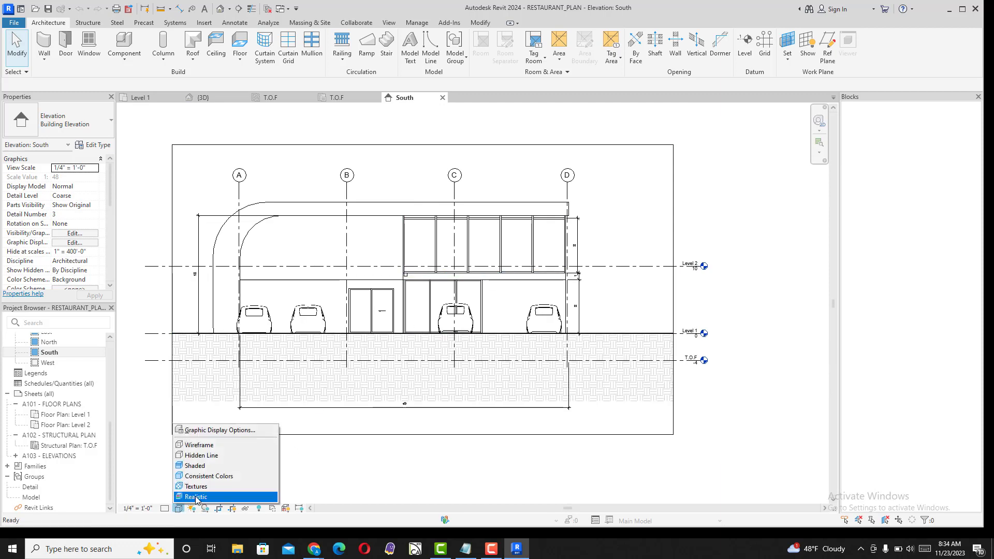
left_click(196, 497)
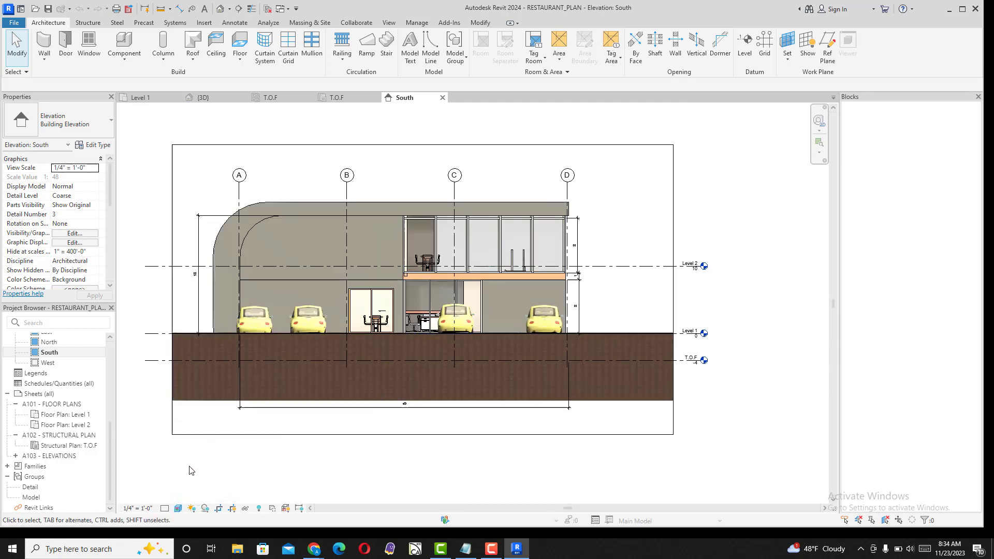
Switch the South elevation's visual style to Consistent Colors
left_click(179, 510)
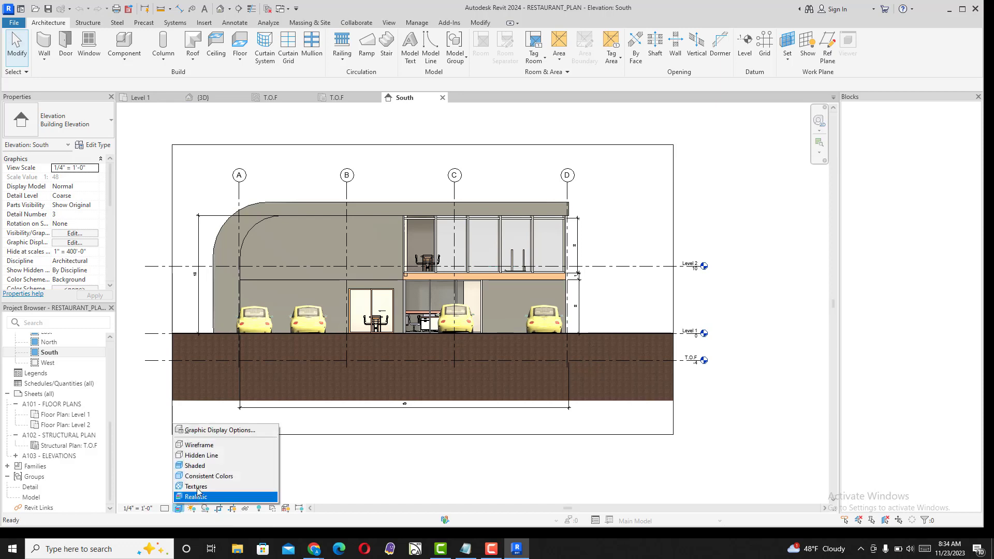
left_click(245, 477)
scroll(481, 227, "up", 4)
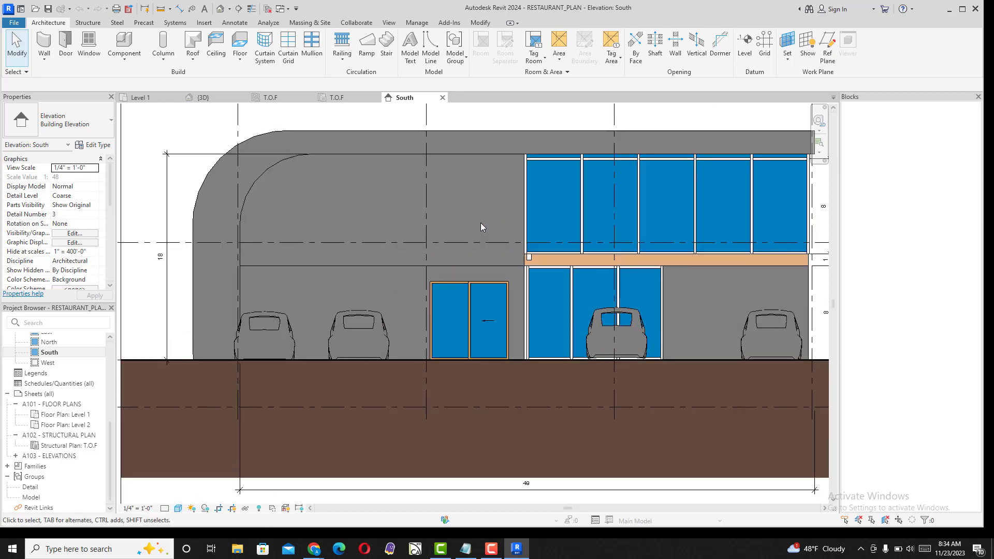
scroll(372, 239, "down", 4)
scroll(311, 290, "up", 2)
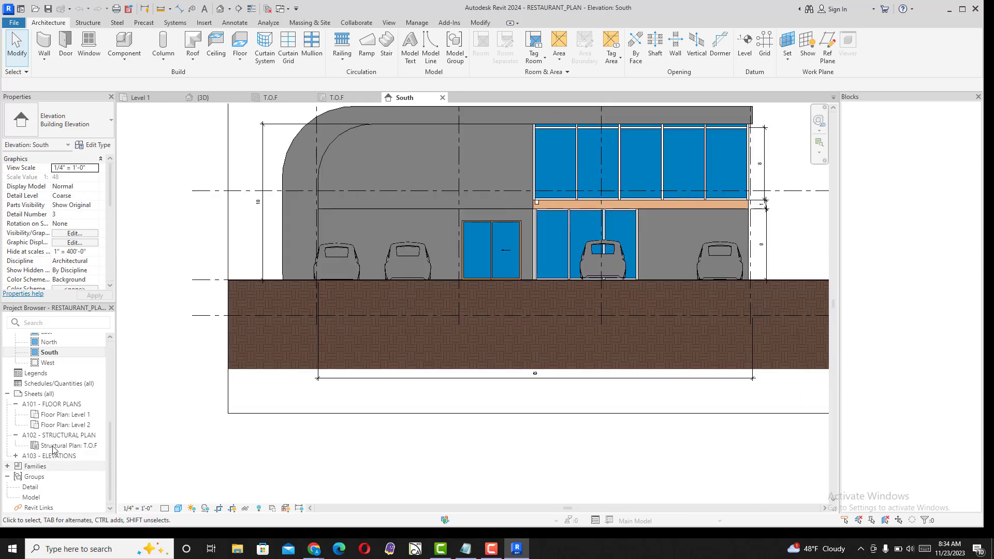
Open the A101 - FLOOR PLANS sheet and the Level 2 floor plan
double_click(57, 405)
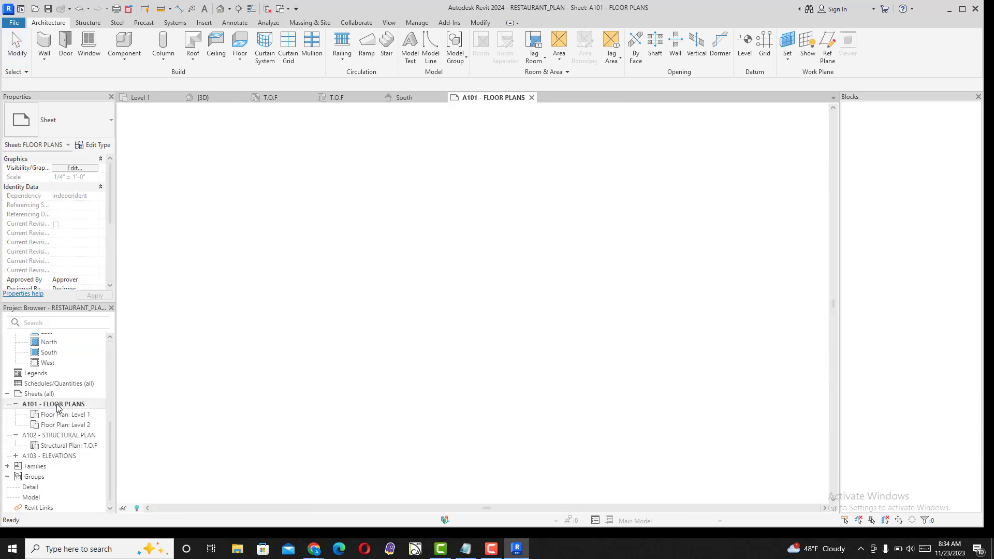
double_click(65, 424)
scroll(449, 296, "up", 4)
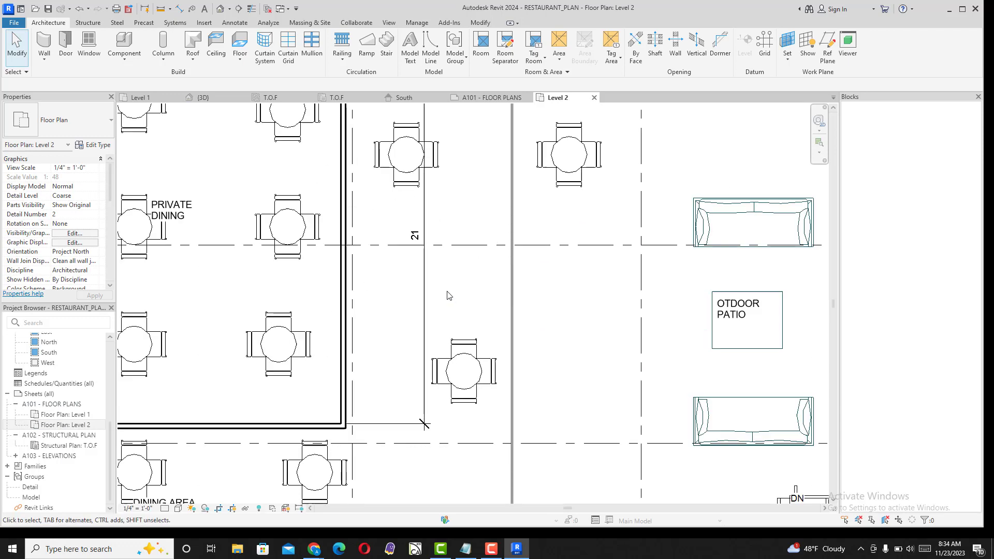
scroll(449, 295, "down", 4)
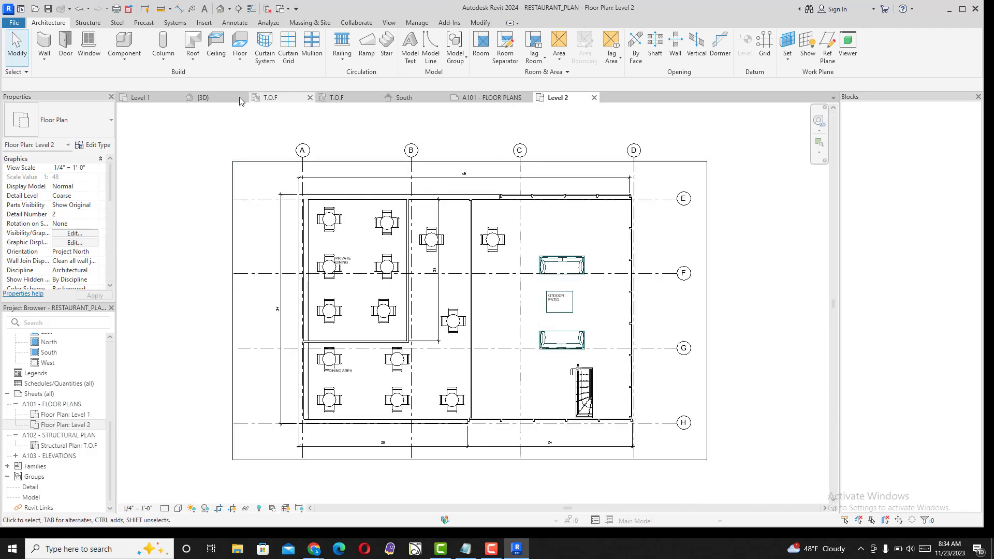
Return to the {3D} view and orbit the restaurant round to its right side, zooming in and out
left_click(210, 100)
scroll(389, 272, "up", 4)
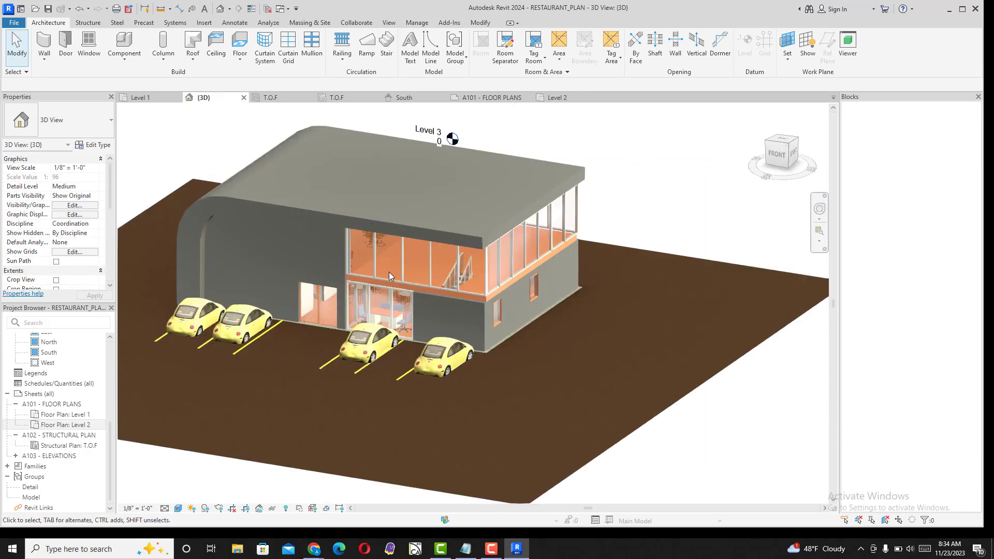
left_click_drag(389, 272, 479, 291)
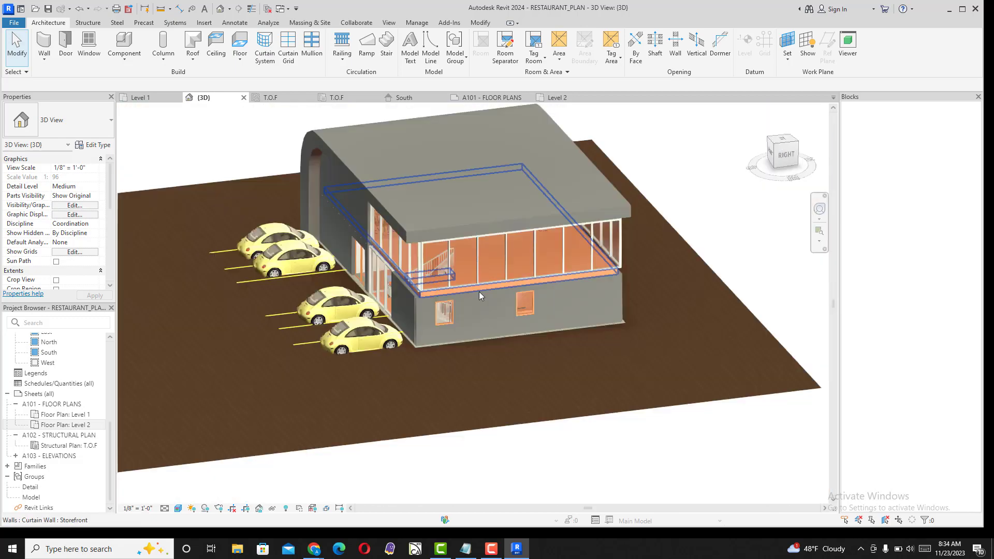
scroll(407, 355, "up", 3)
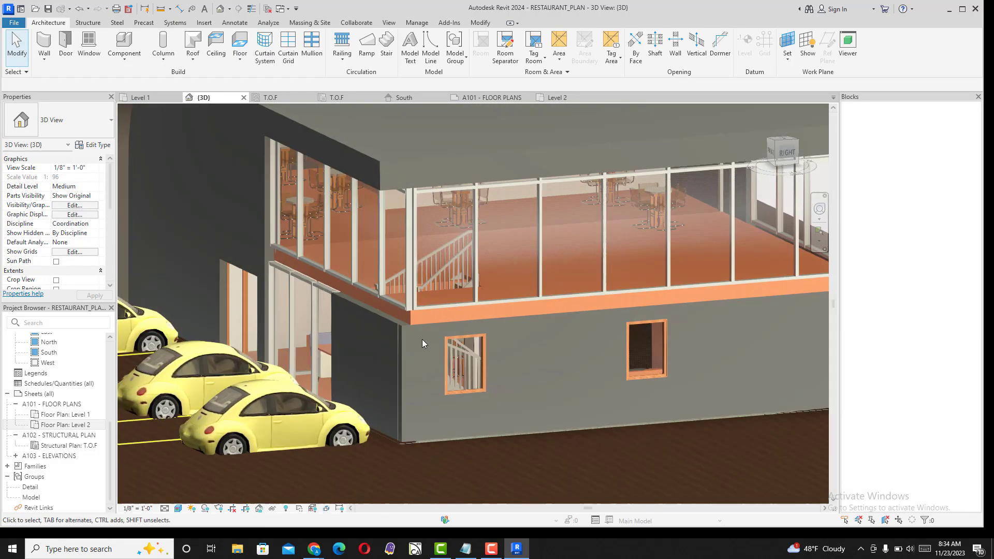
scroll(421, 340, "down", 5)
scroll(419, 347, "up", 4)
scroll(415, 363, "down", 2)
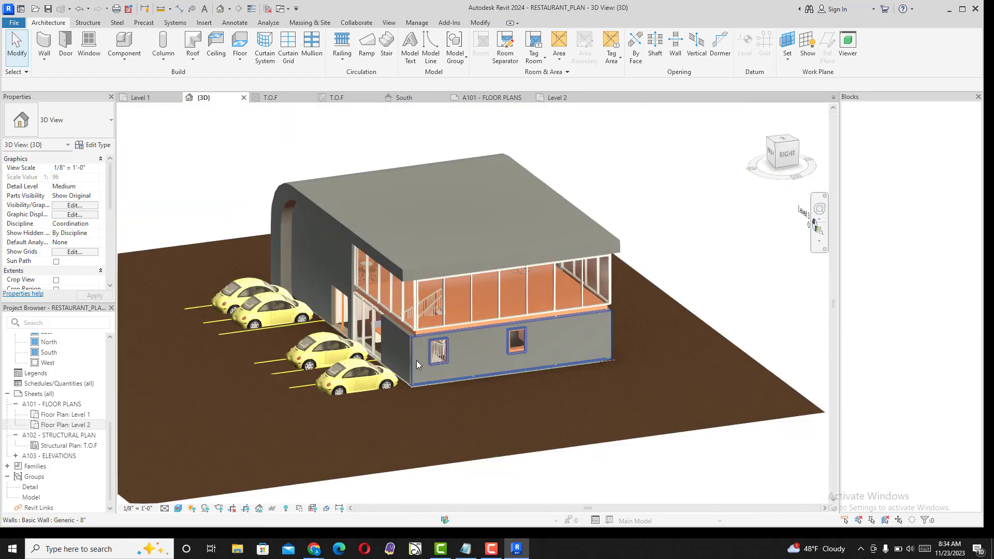
scroll(434, 352, "up", 3)
scroll(455, 341, "down", 3)
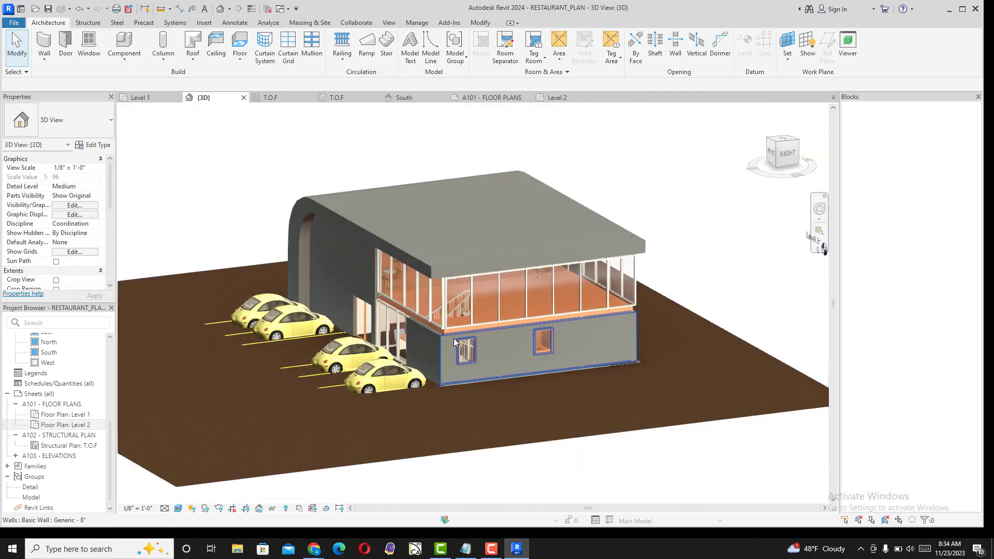
scroll(425, 347, "up", 4)
scroll(395, 339, "down", 4)
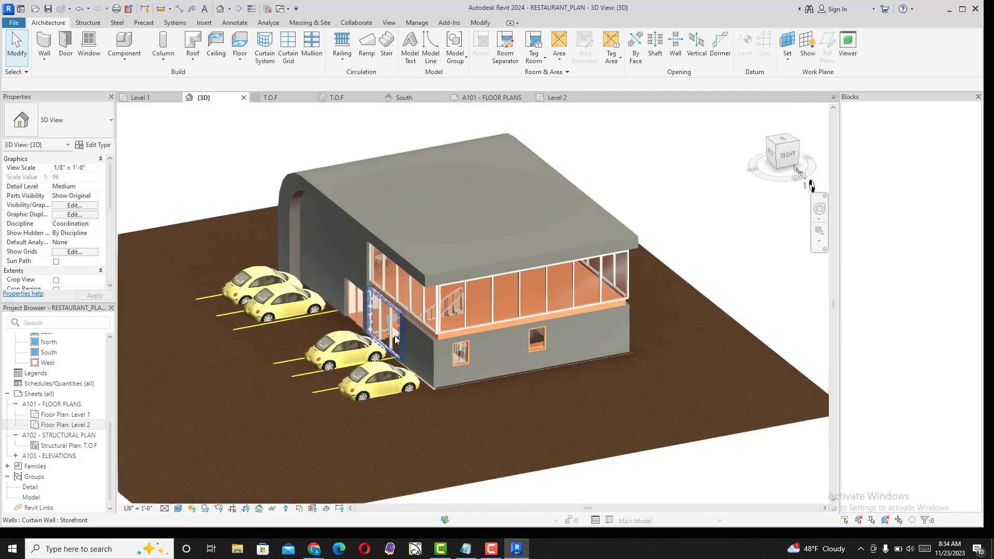
scroll(404, 341, "up", 5)
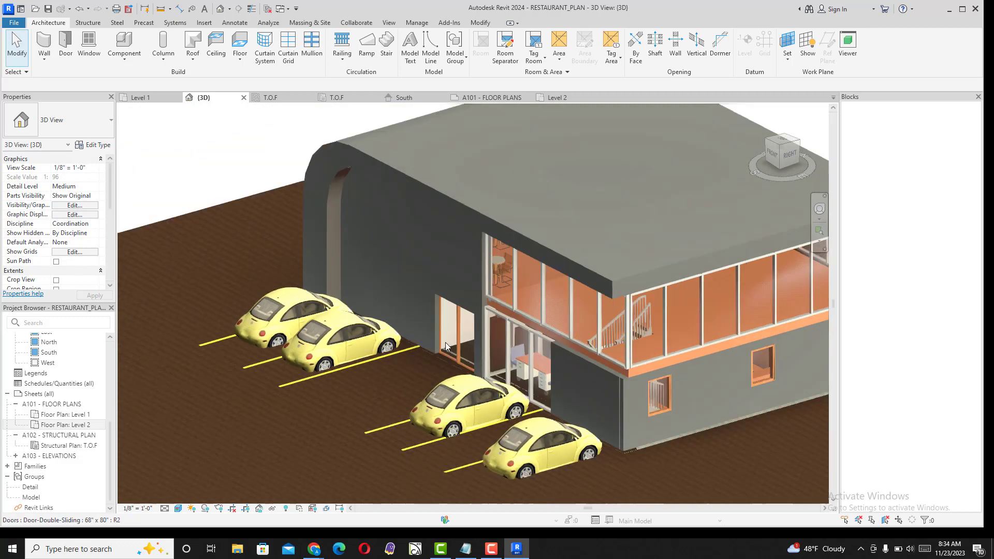
scroll(445, 346, "down", 5)
scroll(456, 357, "up", 2)
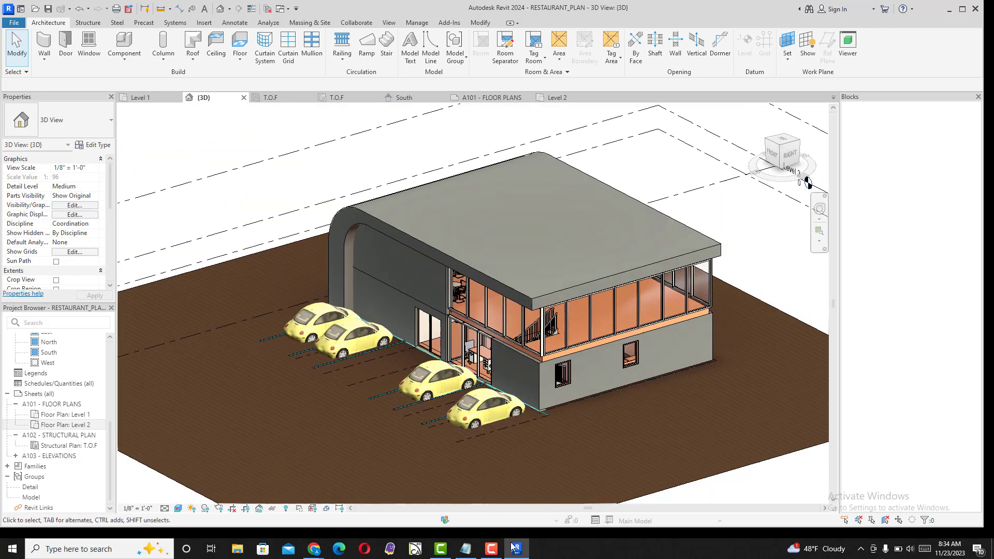
left_click(491, 550)
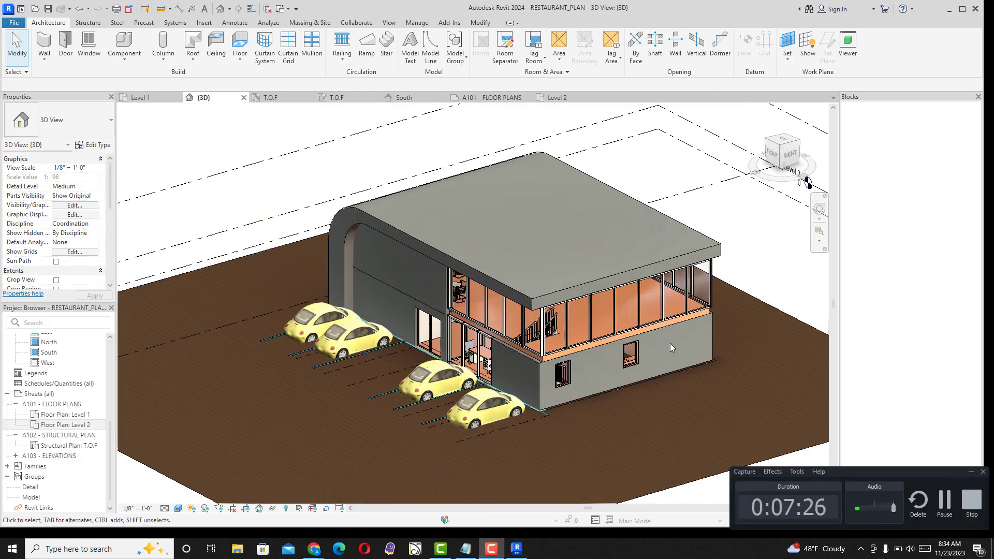